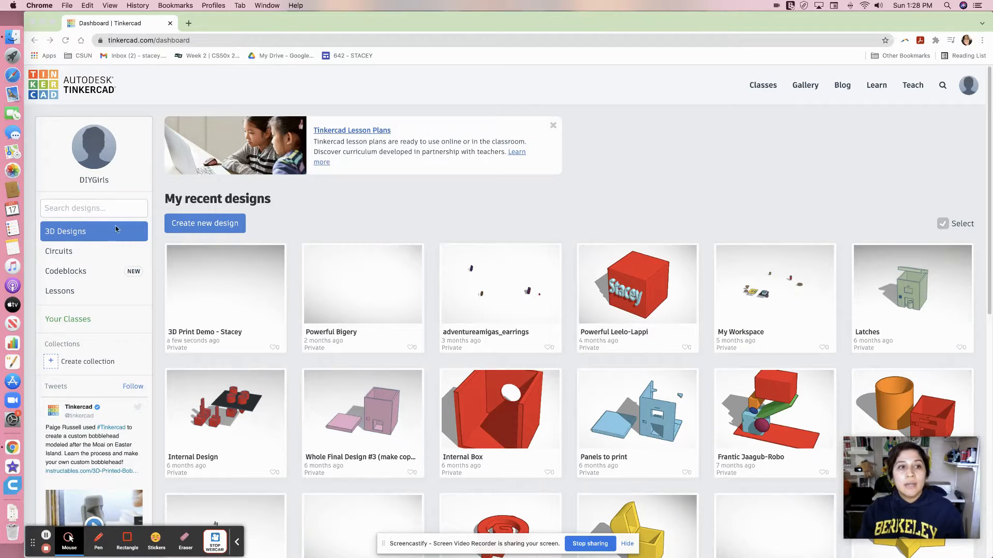
Start a new 3D design from the dashboard's 3D Designs collection.
click(62, 252)
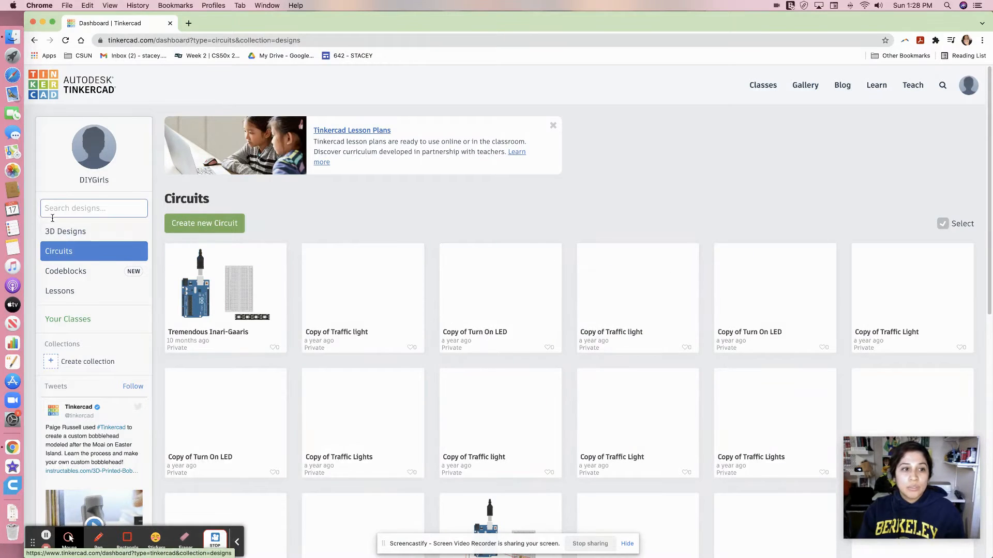
click(72, 237)
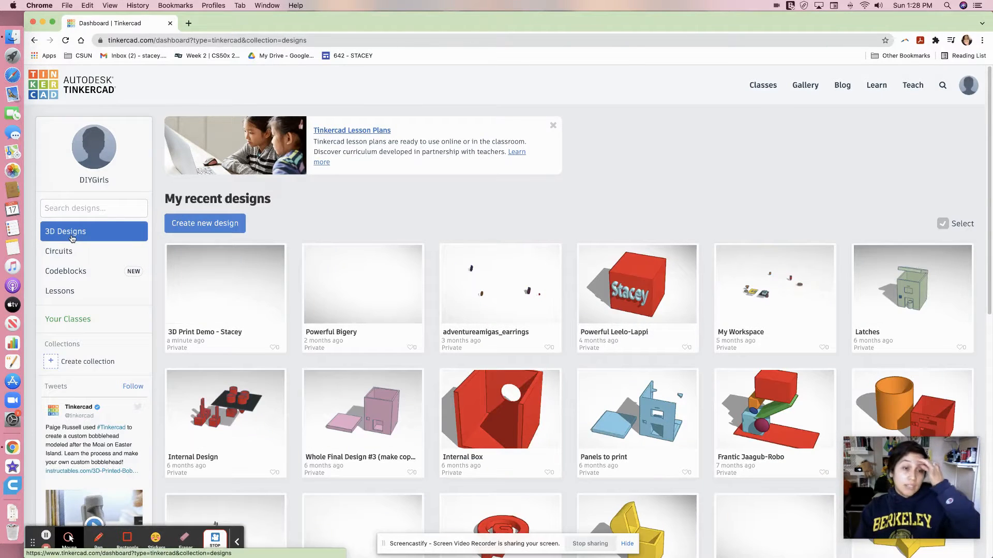
click(191, 228)
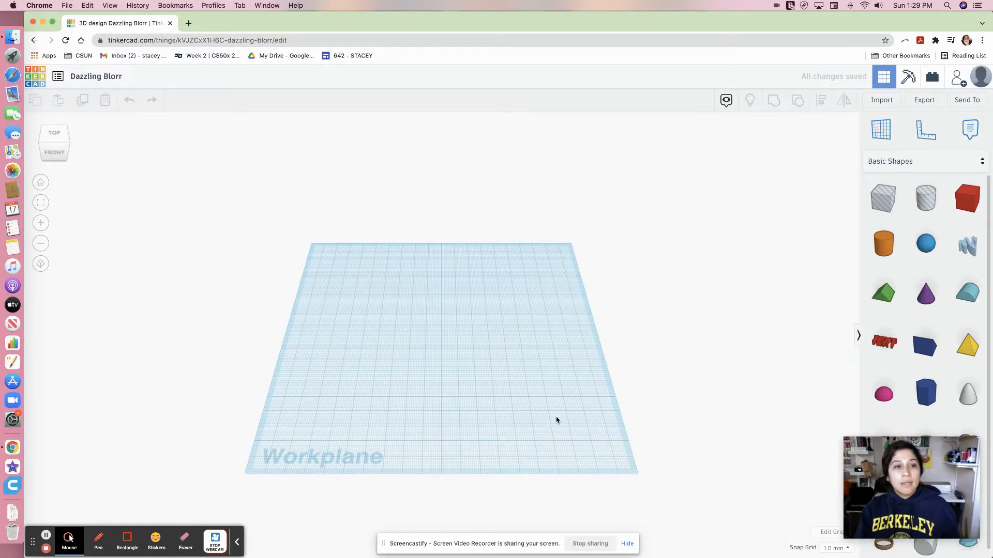
Rename the design as "3D Print Demo - " followed by the designer's full name.
click(100, 77)
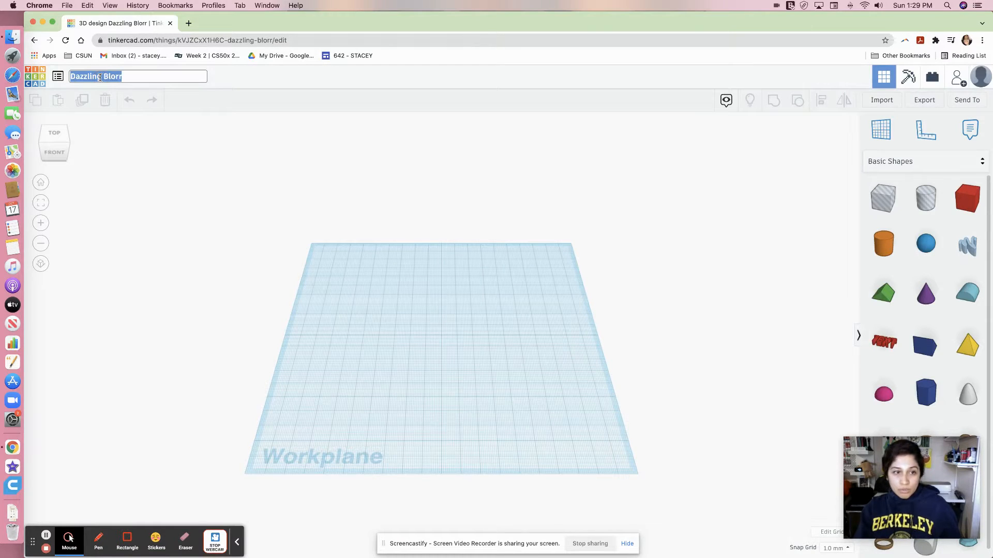
text(3D)
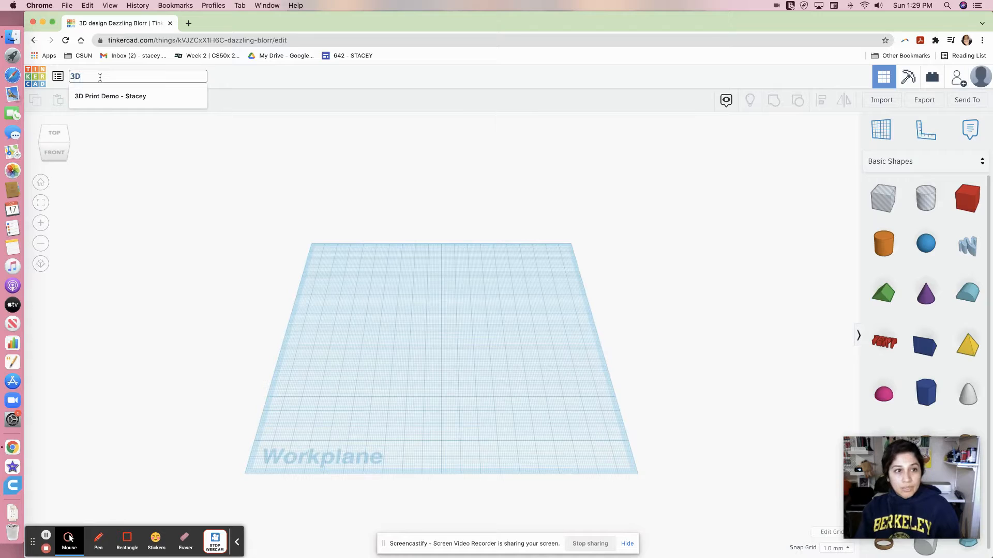
text( Print Demo)
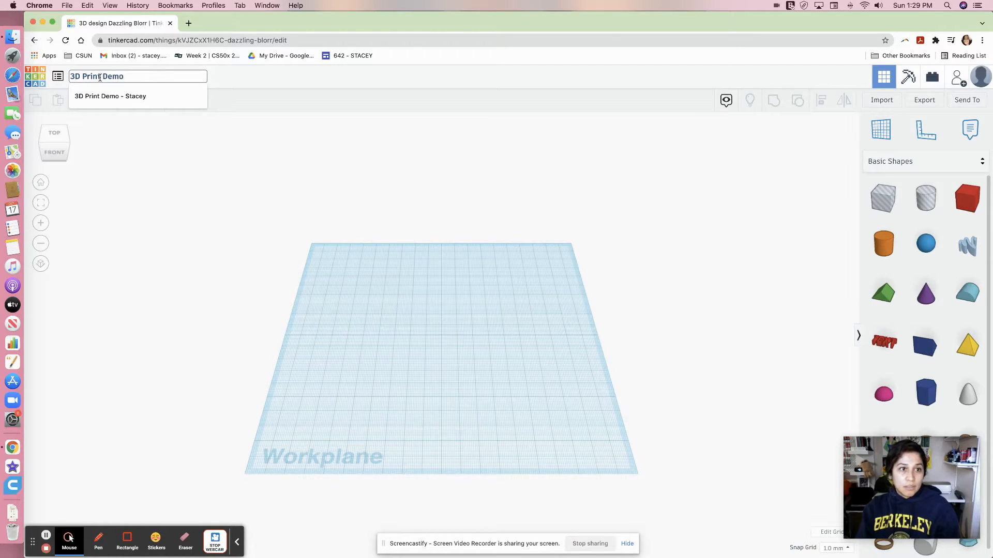
text( - Stacey)
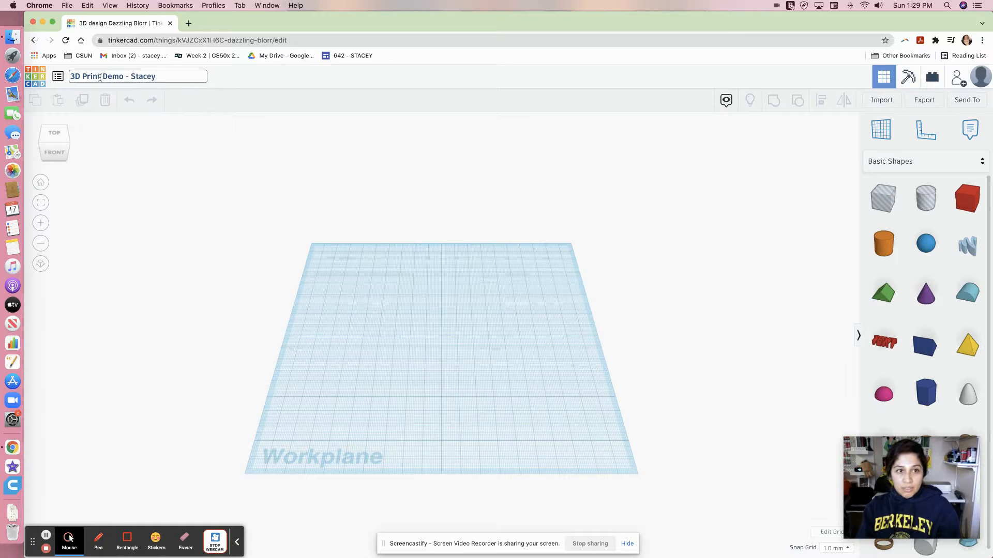
text( Luna)
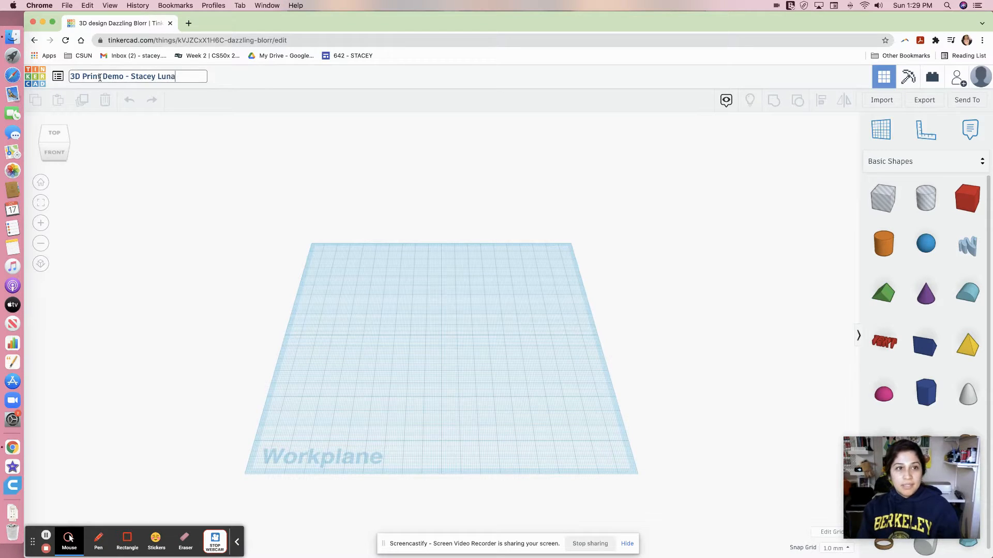
key(Return)
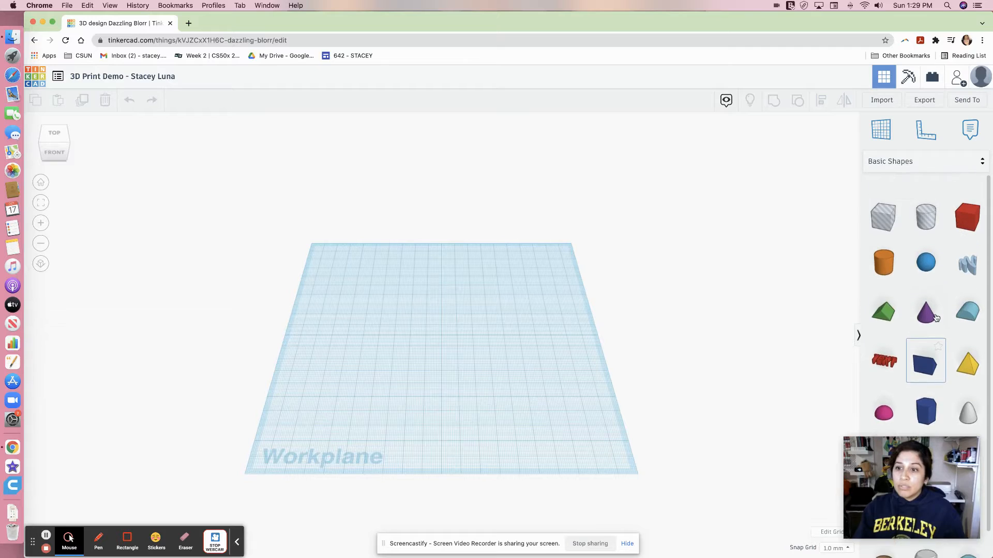
Place a hexagonal Polygon shape in the middle of the workplane and fit the view to it.
scroll(939, 311, down, 3)
scroll(937, 259, up, 2)
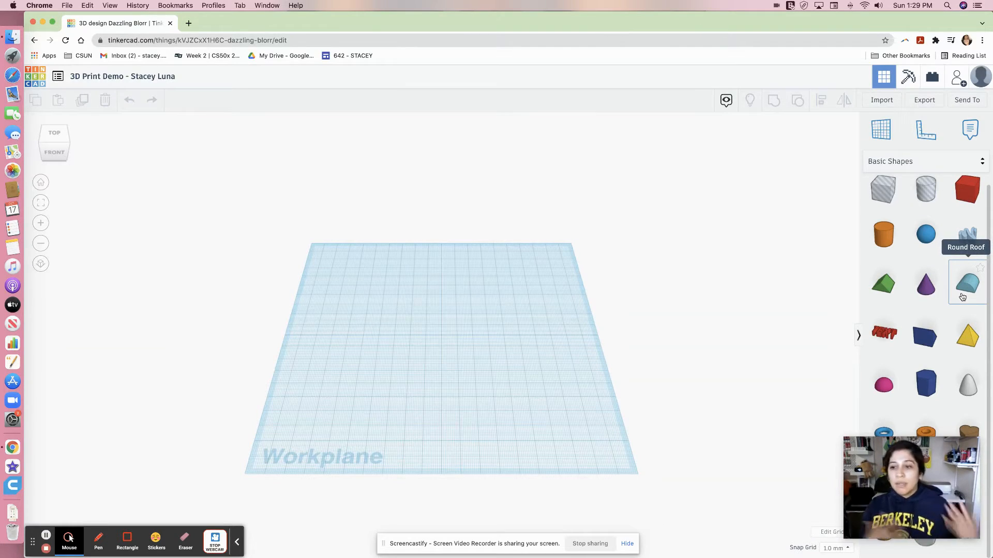
scroll(637, 379, up, 2)
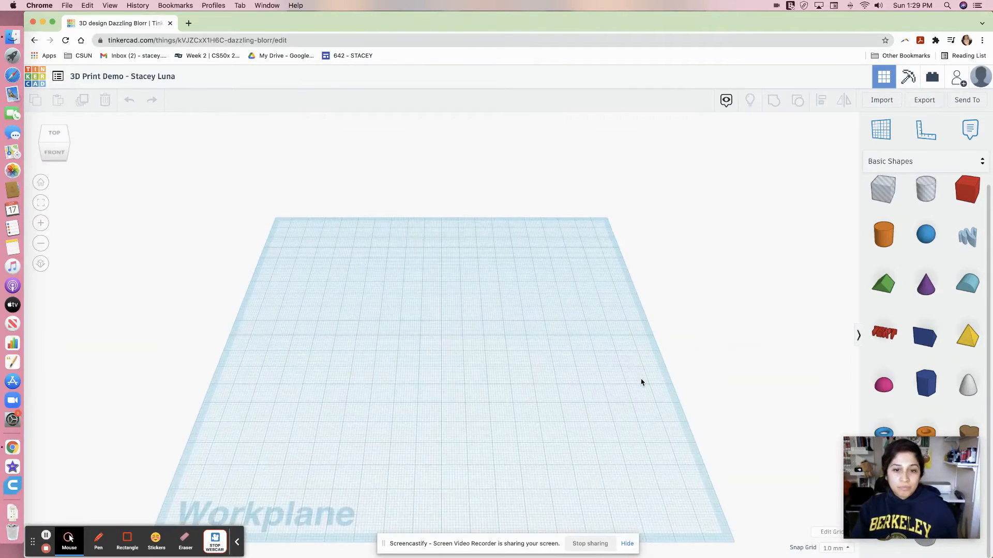
scroll(641, 382, down, 3)
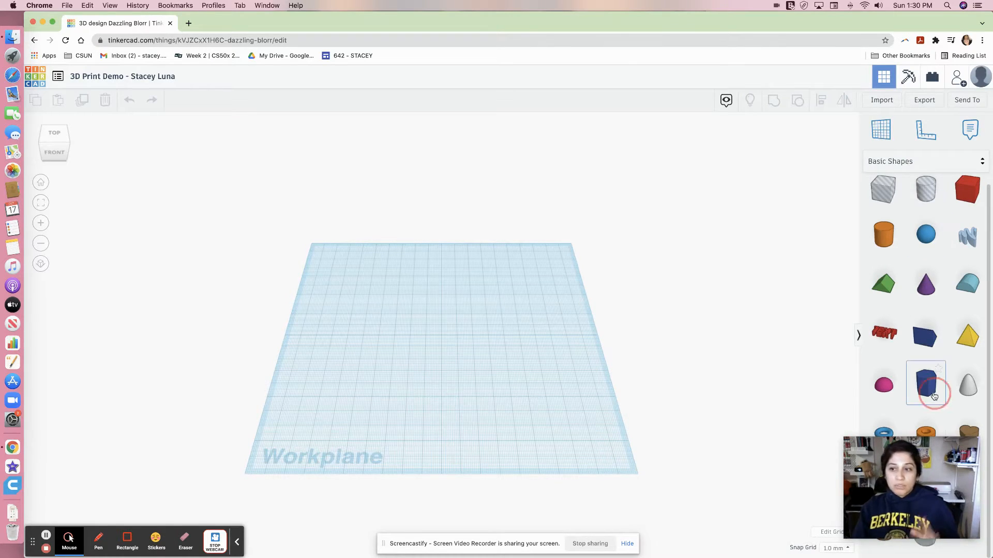
drag(927, 385, 458, 351)
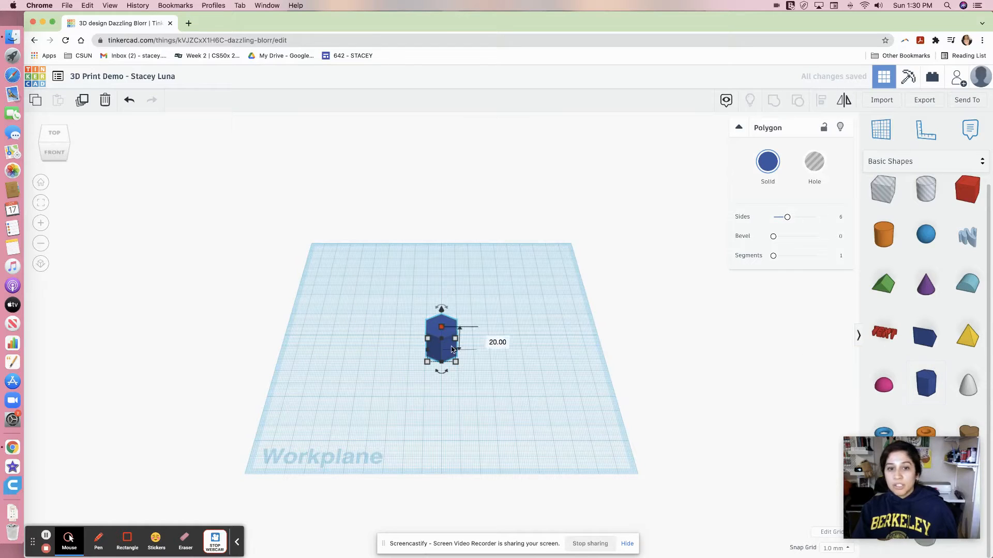
mouse_move(458, 365)
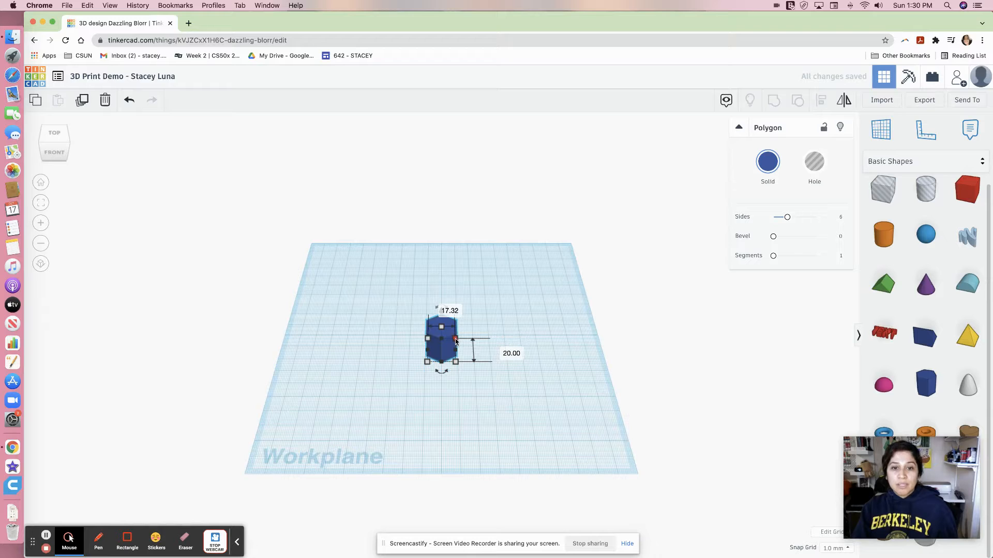
key(f)
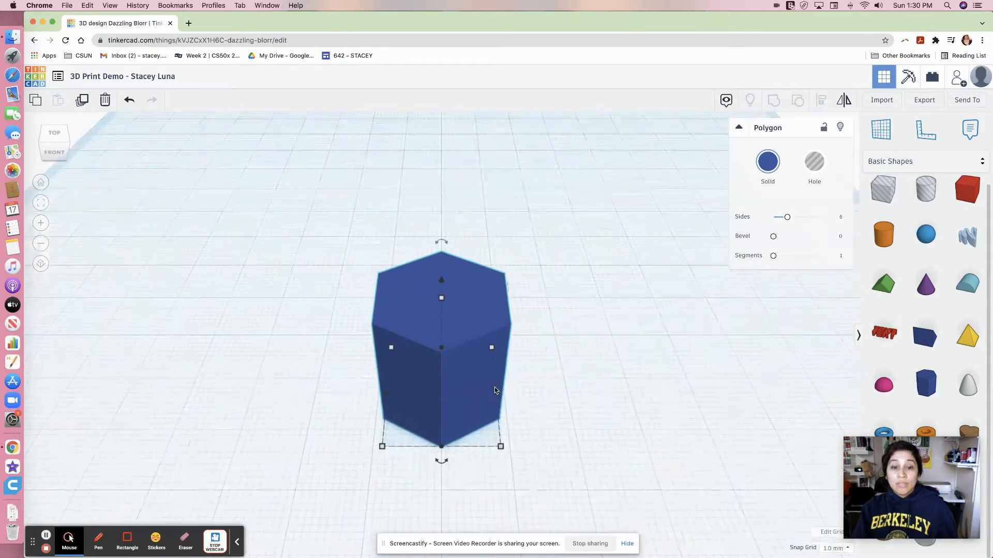
Change the workplane grid units from millimeters to inches and update the grid.
mouse_move(500, 447)
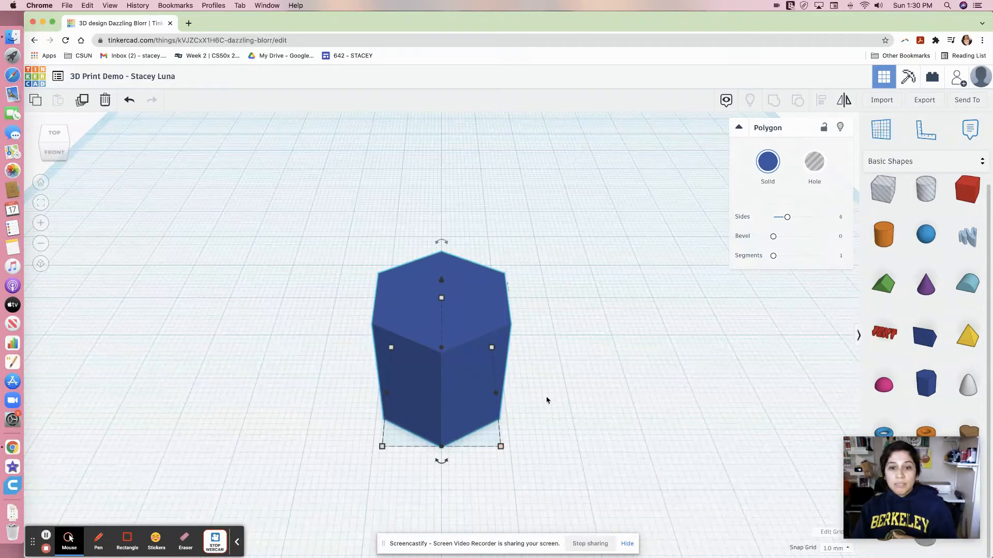
mouse_move(444, 302)
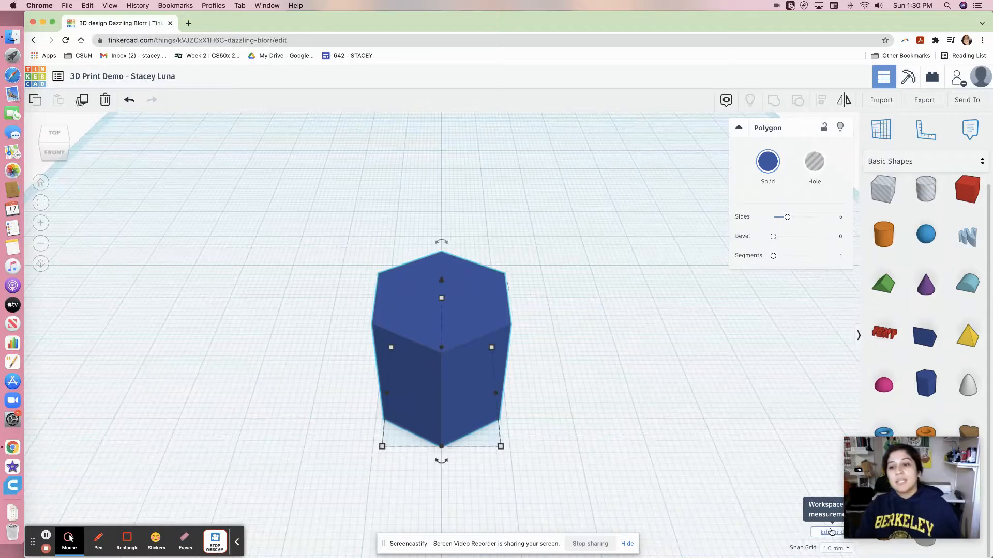
click(831, 533)
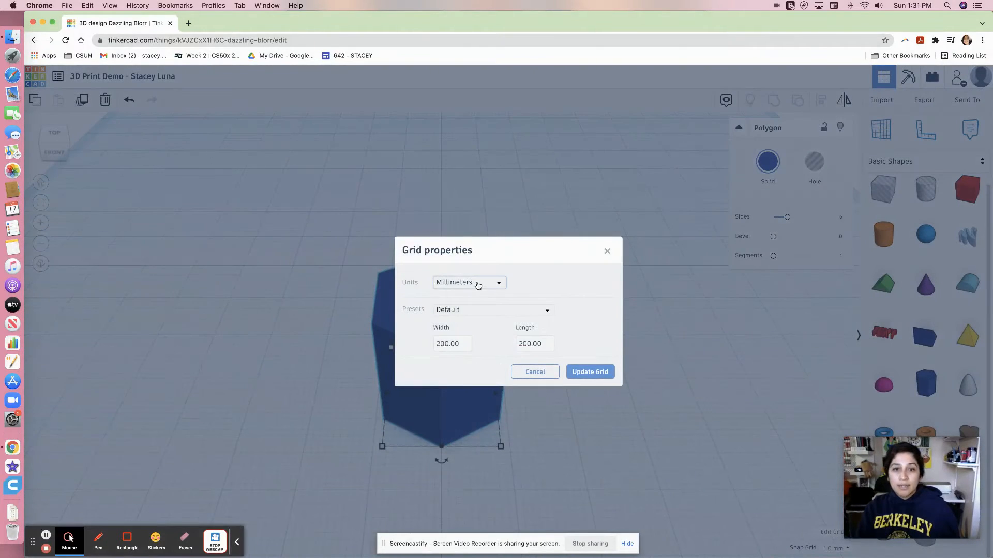
click(478, 285)
click(467, 311)
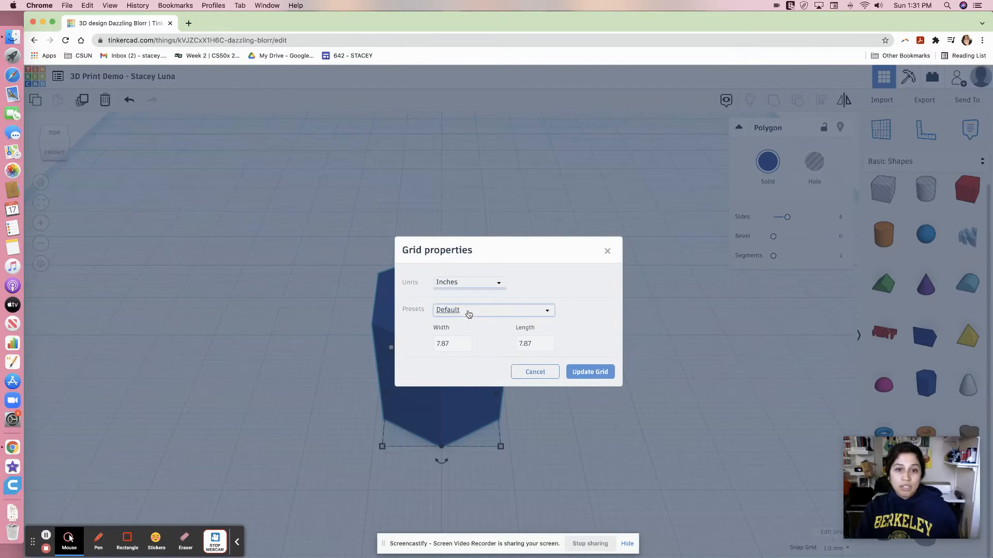
click(595, 372)
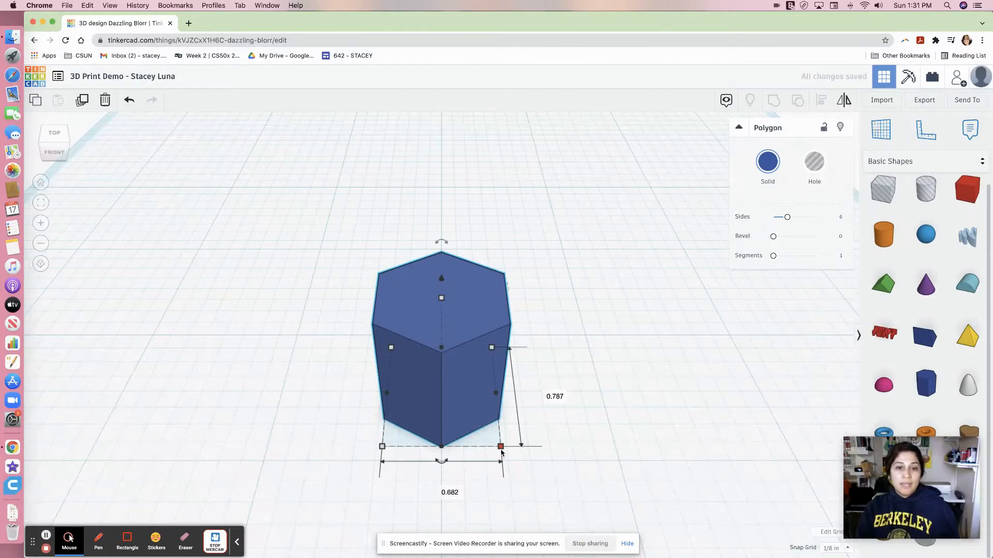
Set the polygon's width to 4 in.
scroll(501, 453, down, 6)
scroll(458, 368, up, 2)
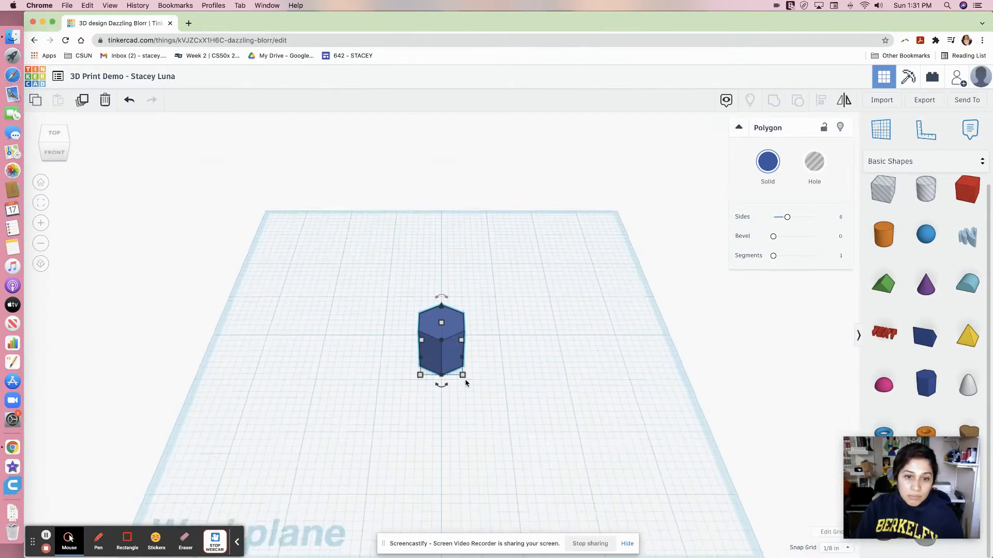
scroll(465, 381, down, 5)
scroll(465, 381, up, 5)
mouse_move(465, 381)
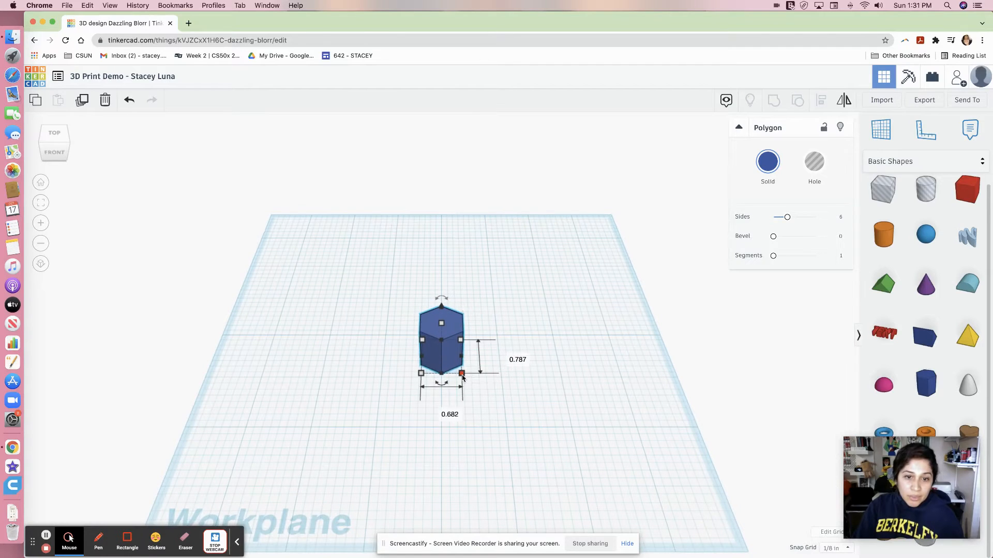
click(445, 409)
text(4)
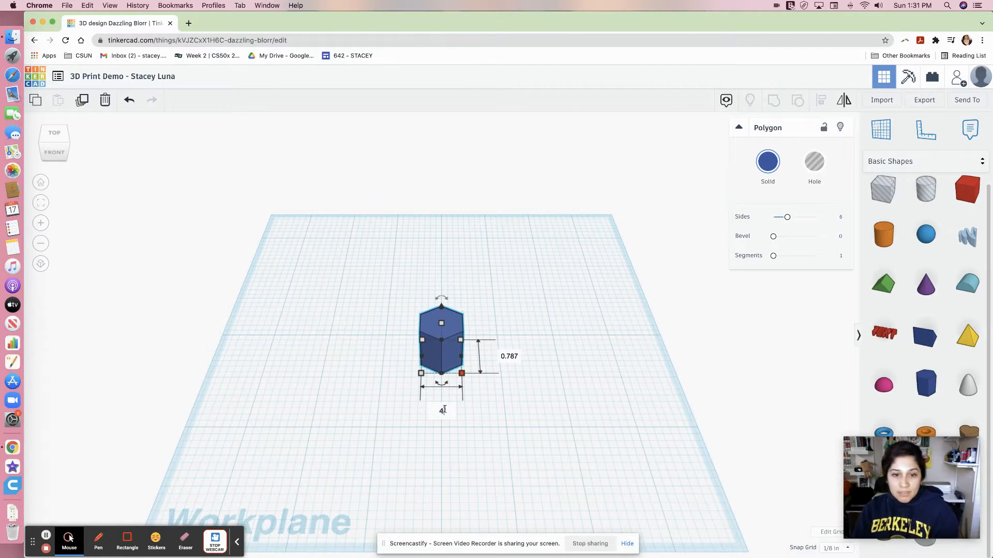
key(Return)
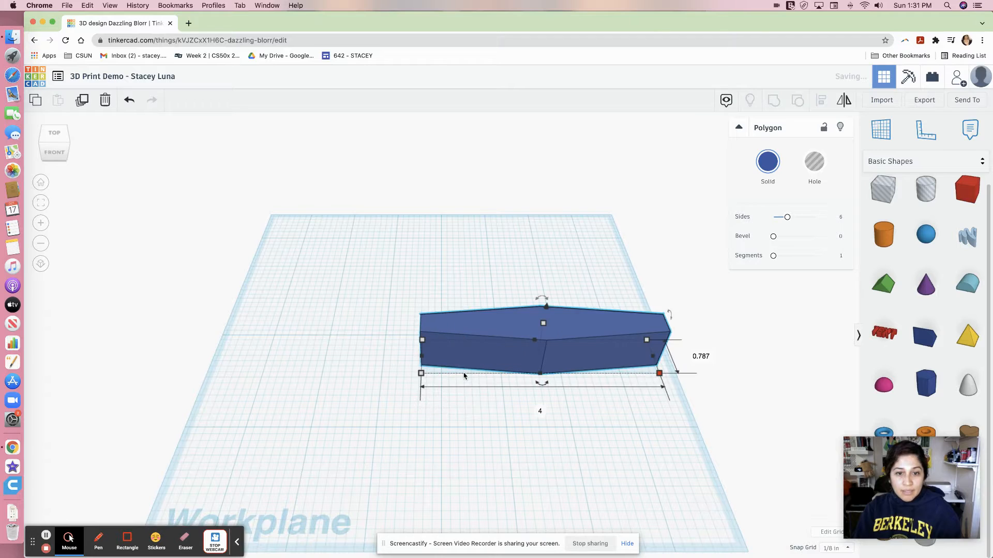
Re-enter the polygon's width as 4 in and set its length to 4 in.
click(546, 412)
key(BackSpace)
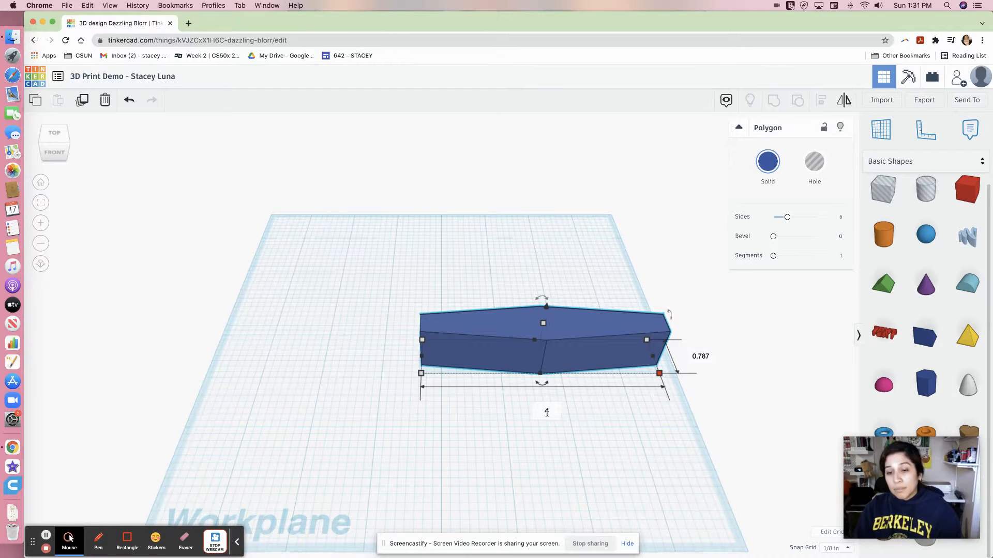
text(4)
key(Tab)
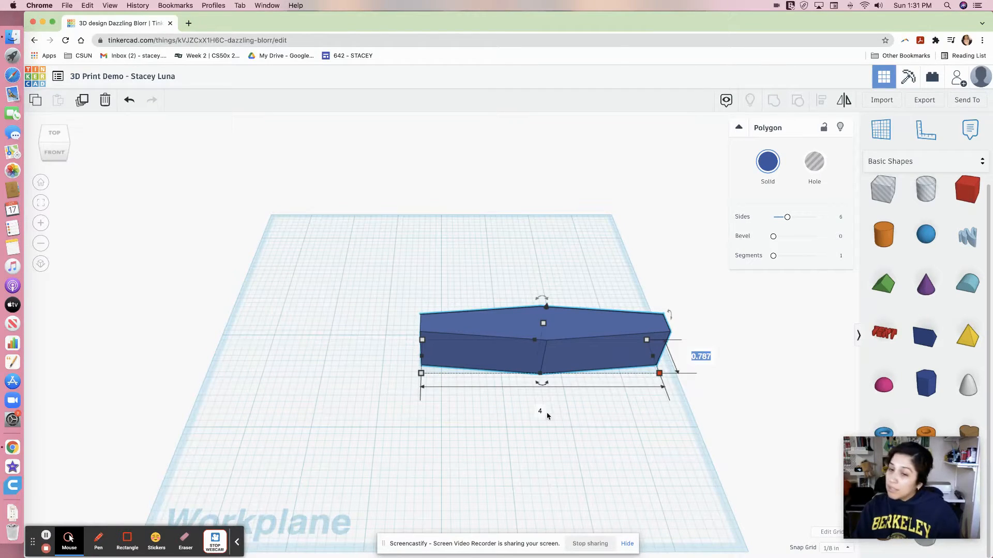
text(4)
key(Return)
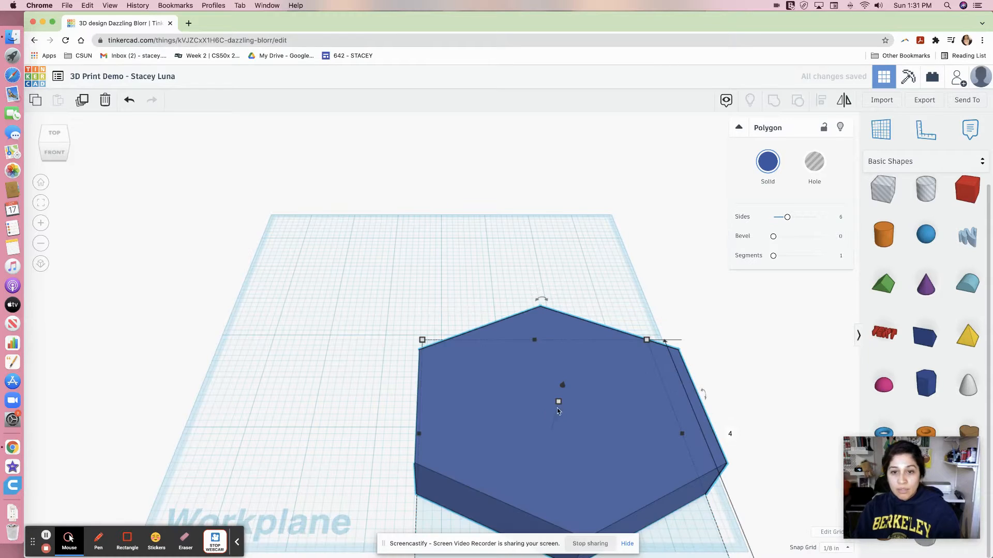
Set the polygon's height to 3 in.
scroll(704, 455, down, 5)
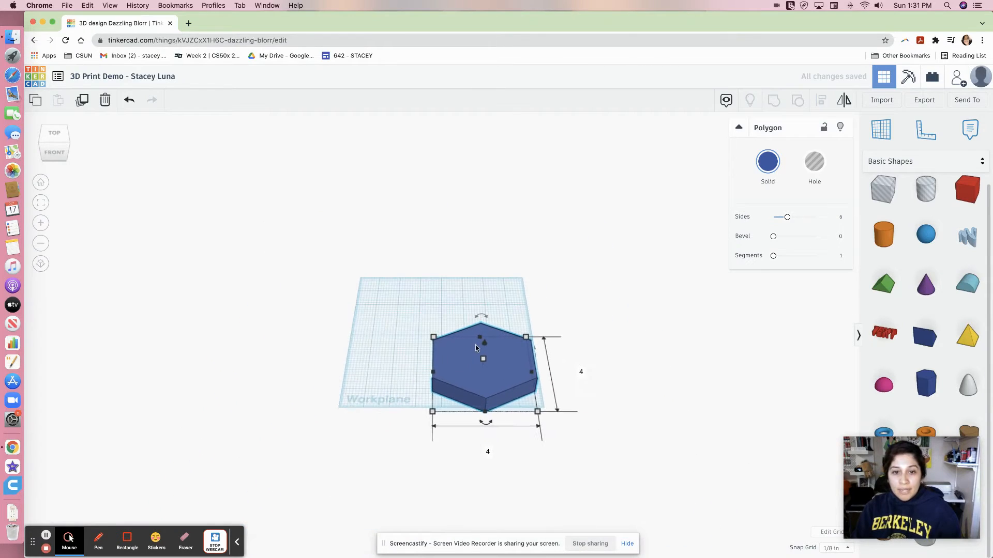
mouse_move(484, 362)
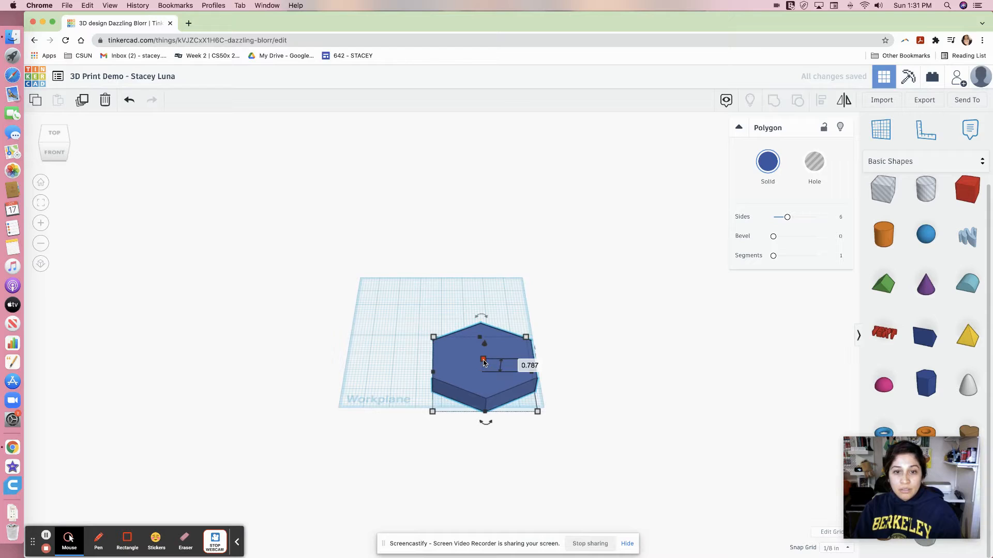
click(525, 366)
text(3)
key(Return)
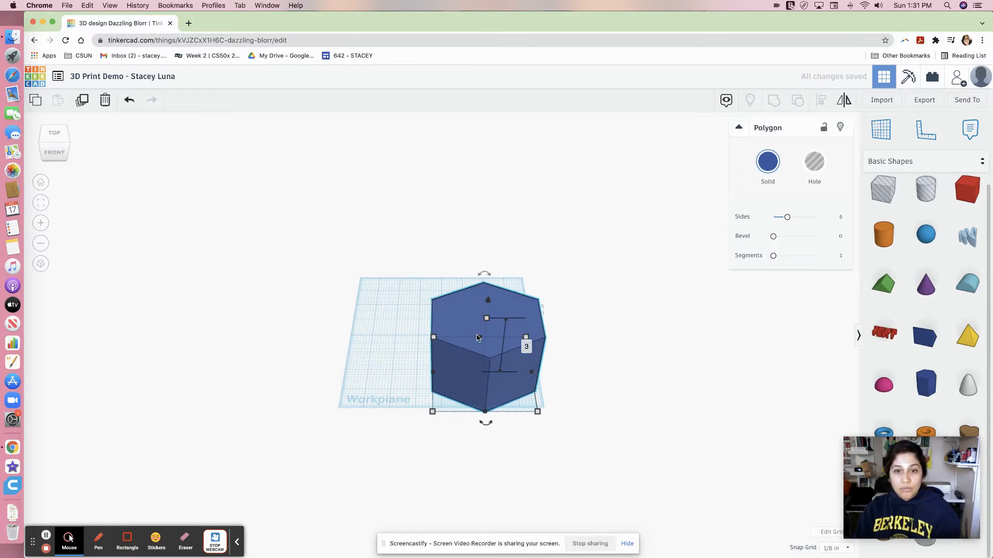
Orbit around the hexagonal prism to examine it from several angles, returning to the front view.
drag(510, 367, 464, 336)
right_drag(550, 366, 567, 437)
scroll(569, 443, up, 5)
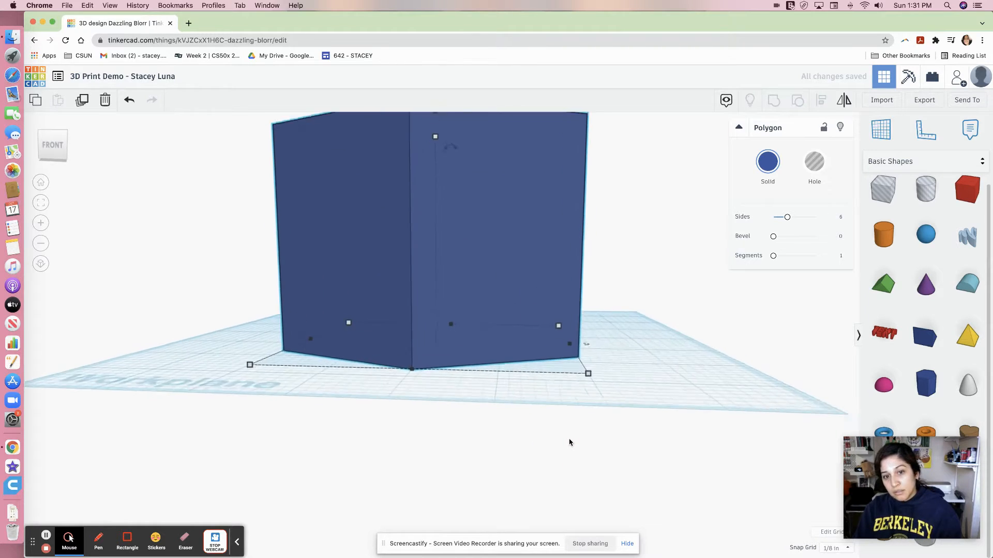
right_drag(656, 403, 706, 329)
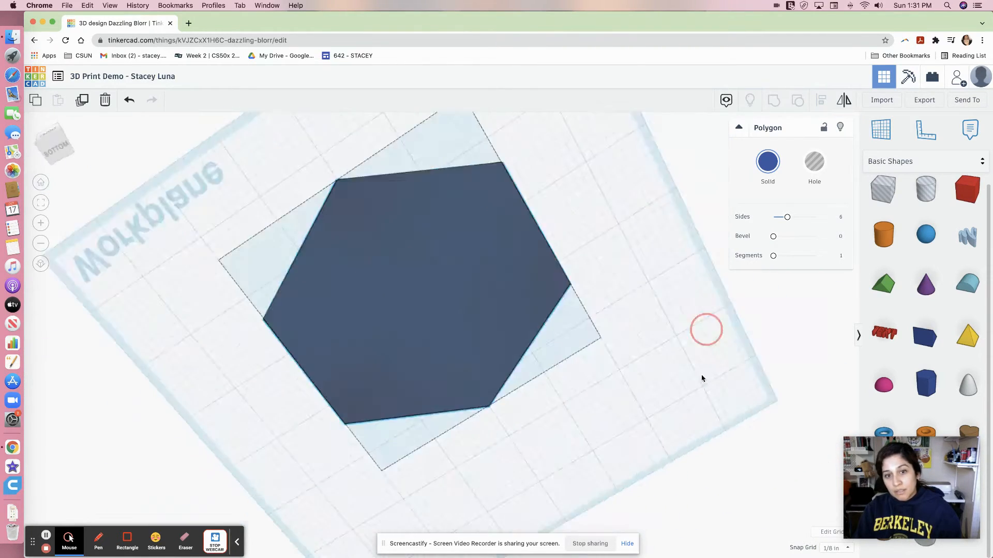
right_drag(702, 379, 650, 444)
scroll(650, 450, up, 5)
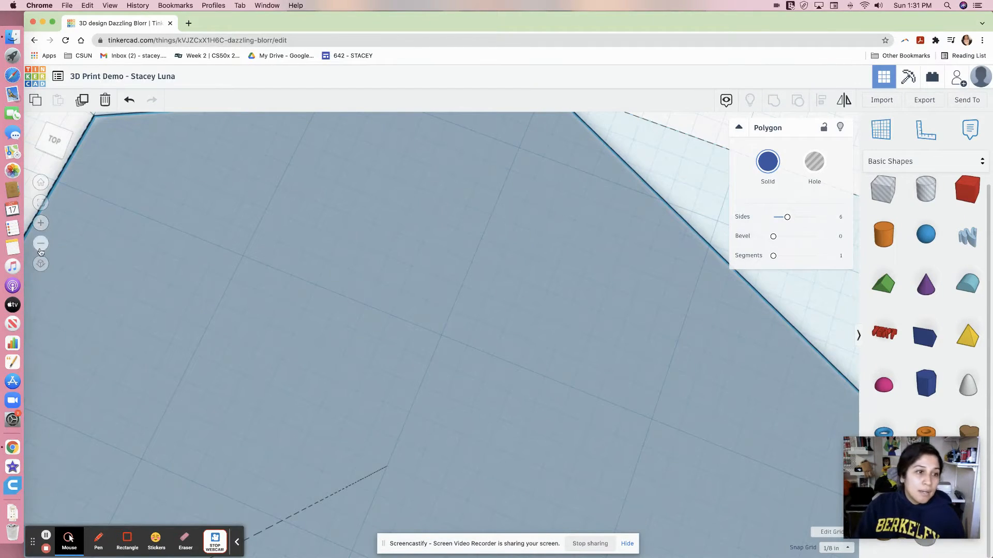
click(43, 206)
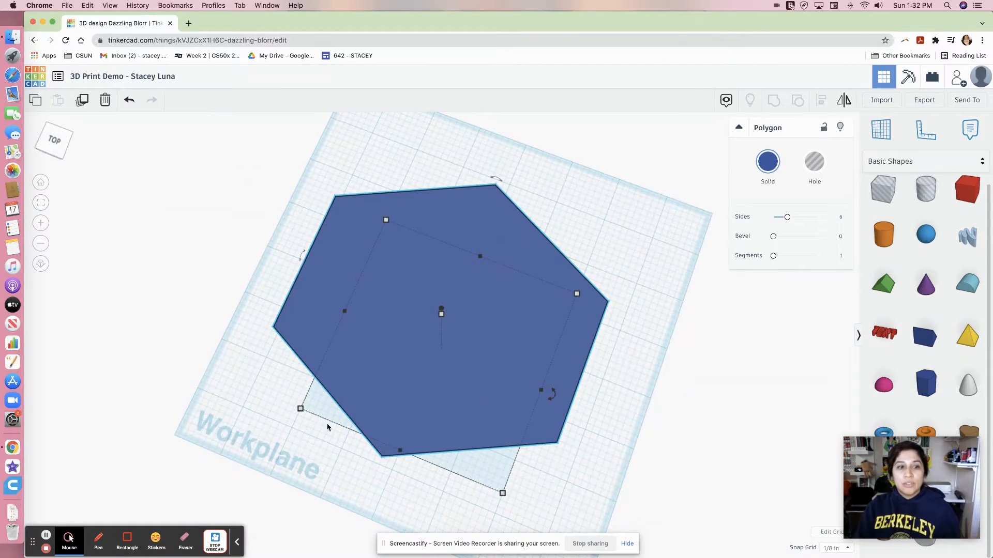
click(55, 155)
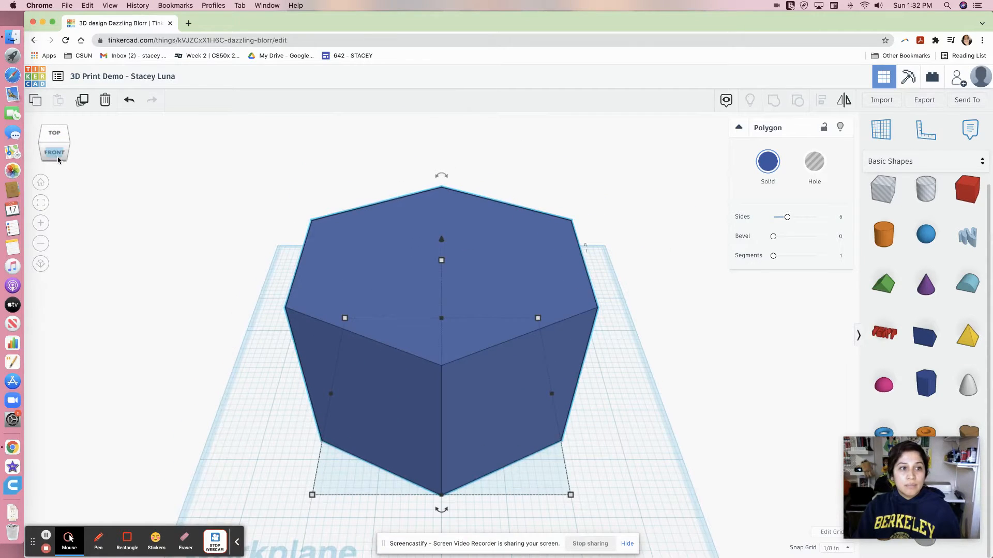
Orbit and zoom around the hexagonal prism to inspect it from different angles.
drag(61, 160, 96, 185)
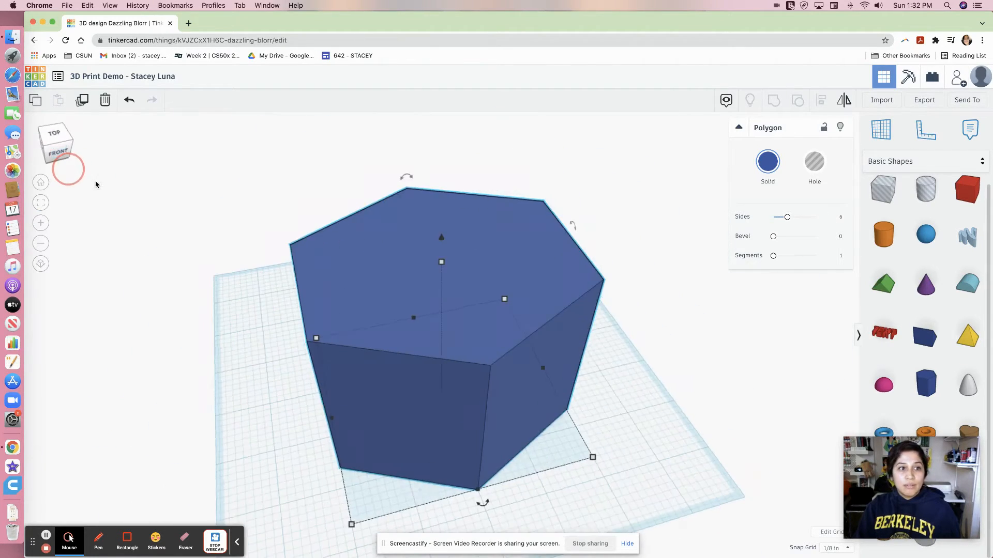
right_drag(656, 463, 416, 409)
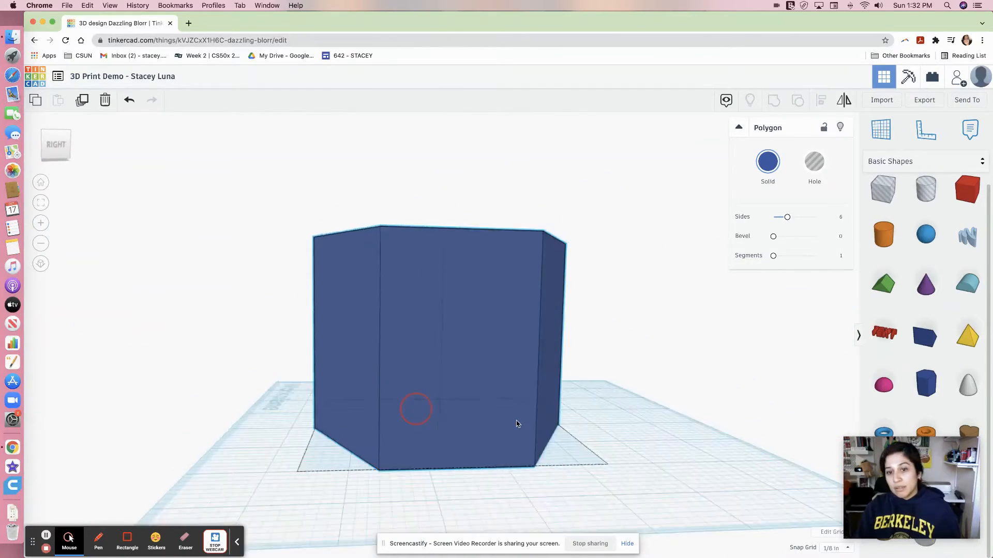
right_drag(516, 424, 660, 430)
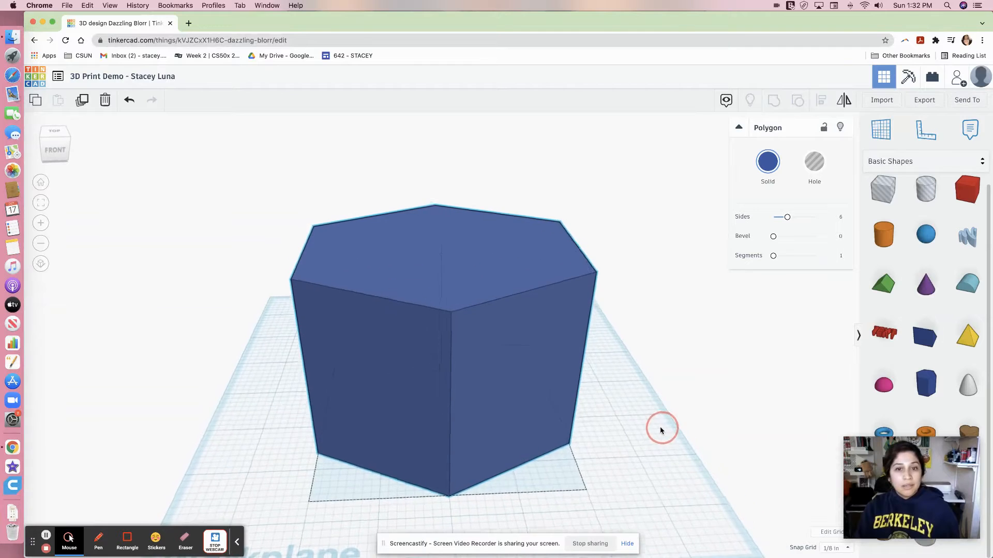
scroll(656, 428, up, 3)
scroll(656, 428, down, 10)
scroll(581, 396, up, 10)
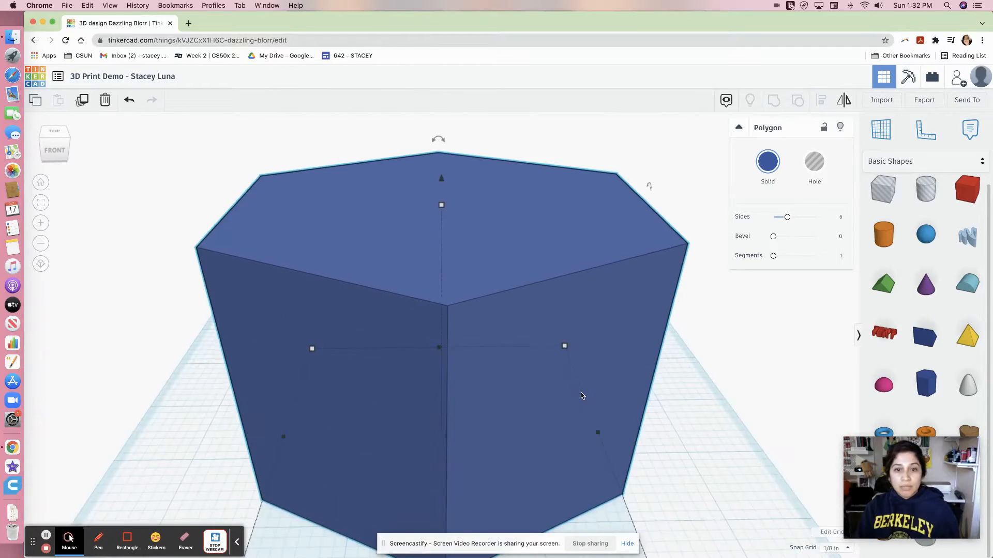
scroll(614, 390, down, 4)
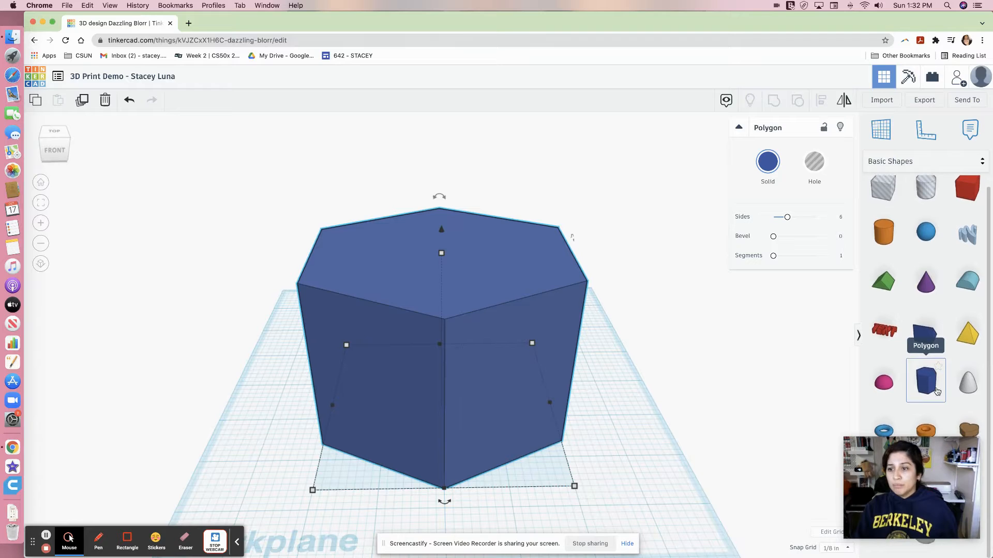
Add a second polygon to the workplane, make it a hole, and move both shapes closer together.
drag(927, 392, 641, 460)
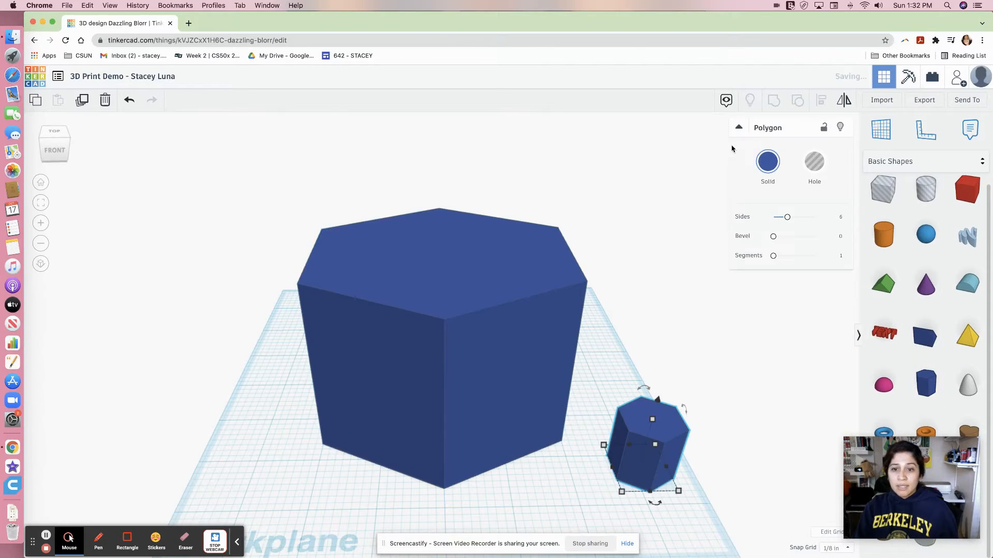
click(816, 175)
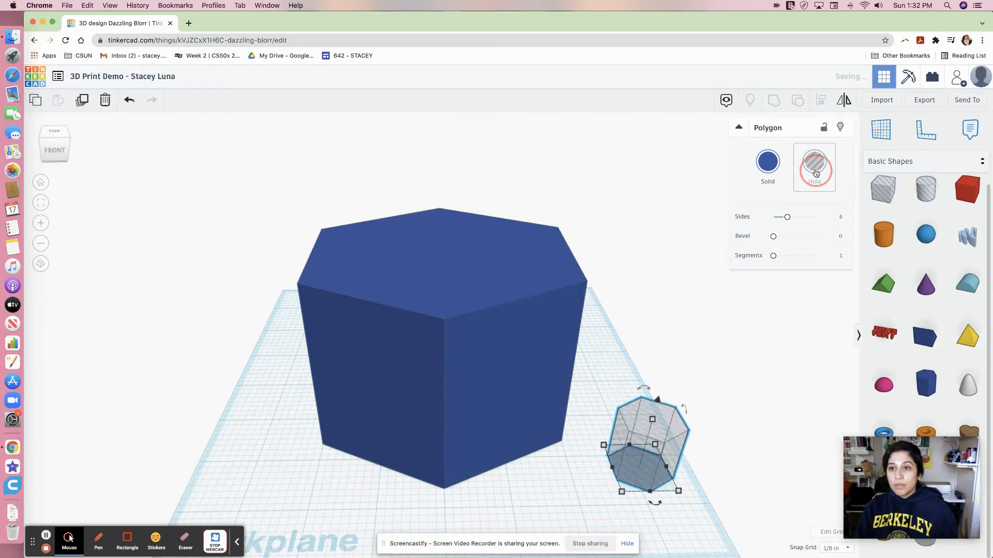
drag(554, 422, 494, 381)
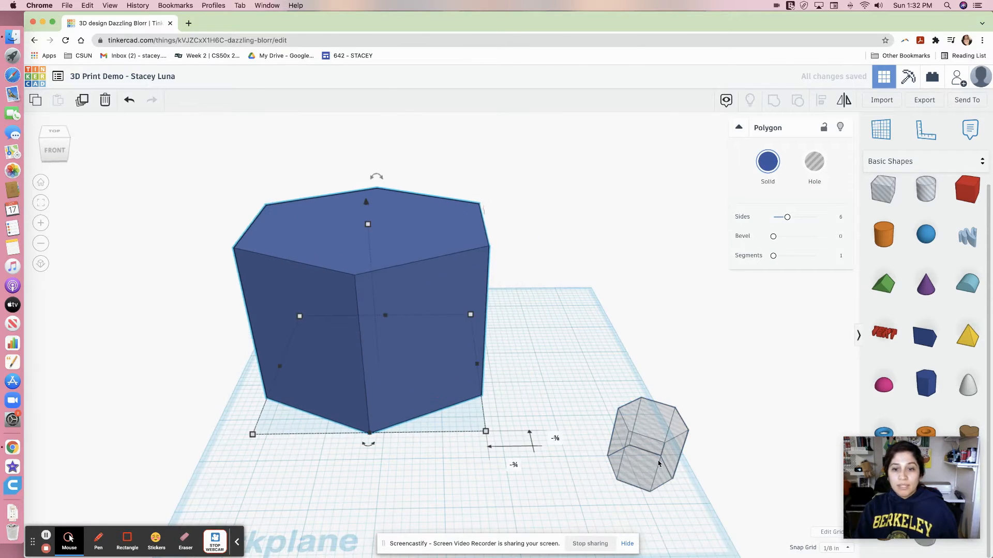
drag(670, 468, 614, 395)
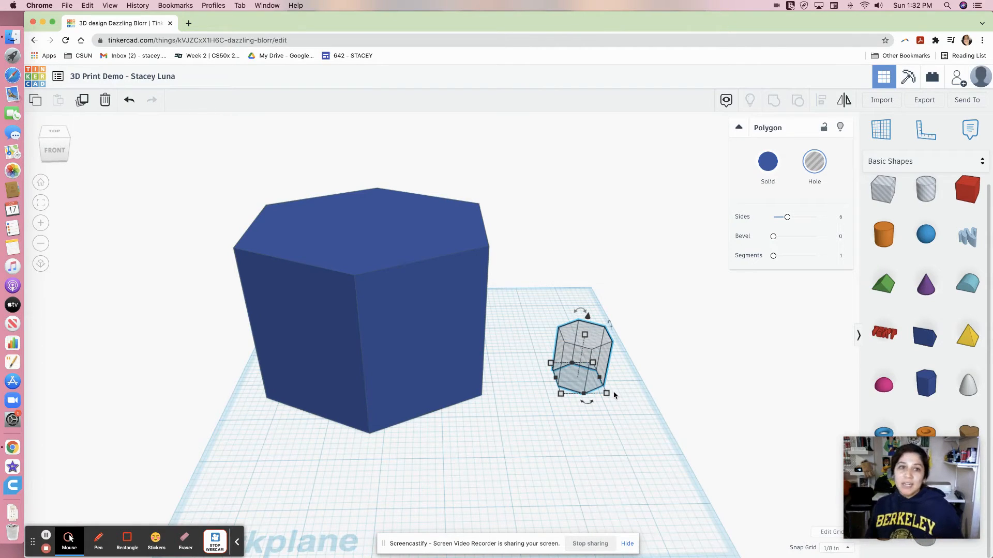
Set the hole polygon's width and length to 3 in.
click(383, 378)
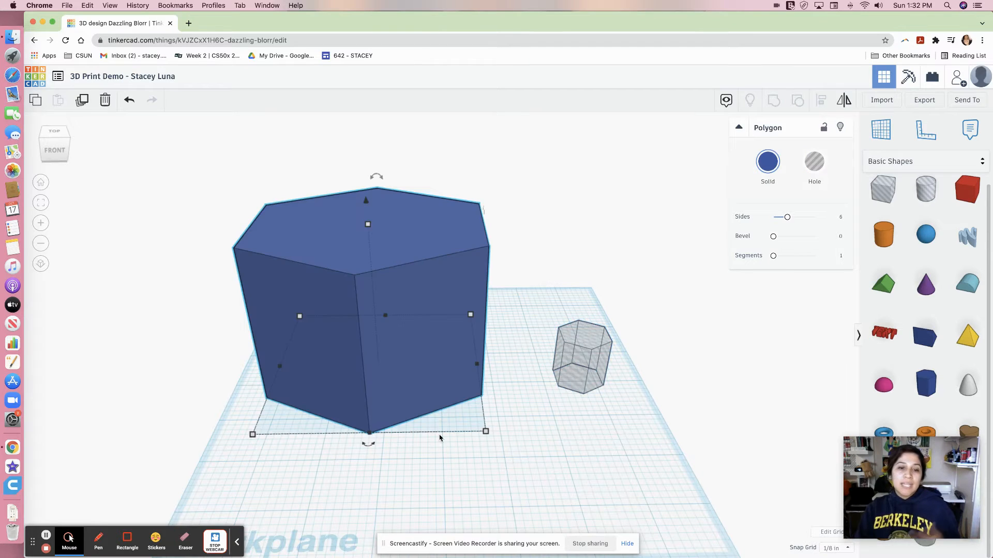
click(590, 364)
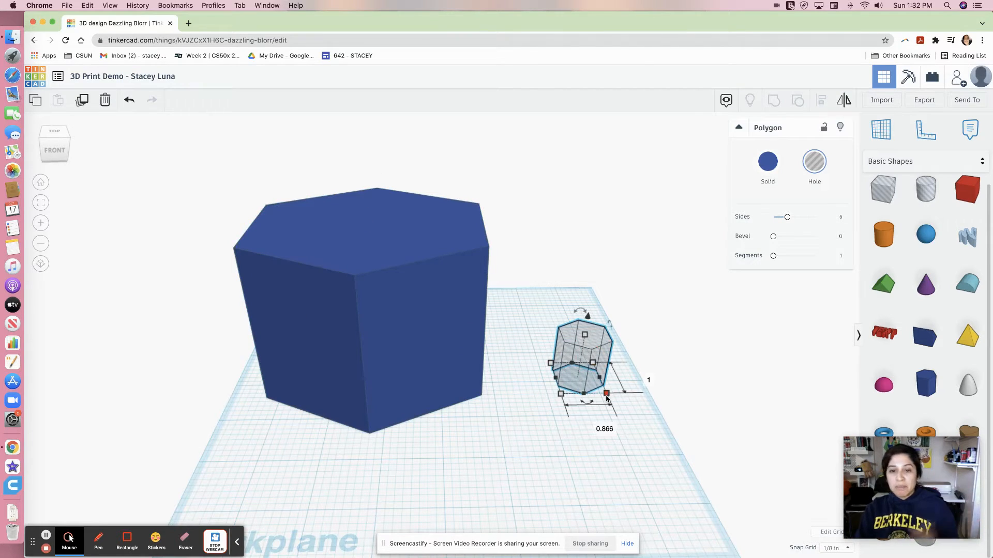
click(603, 428)
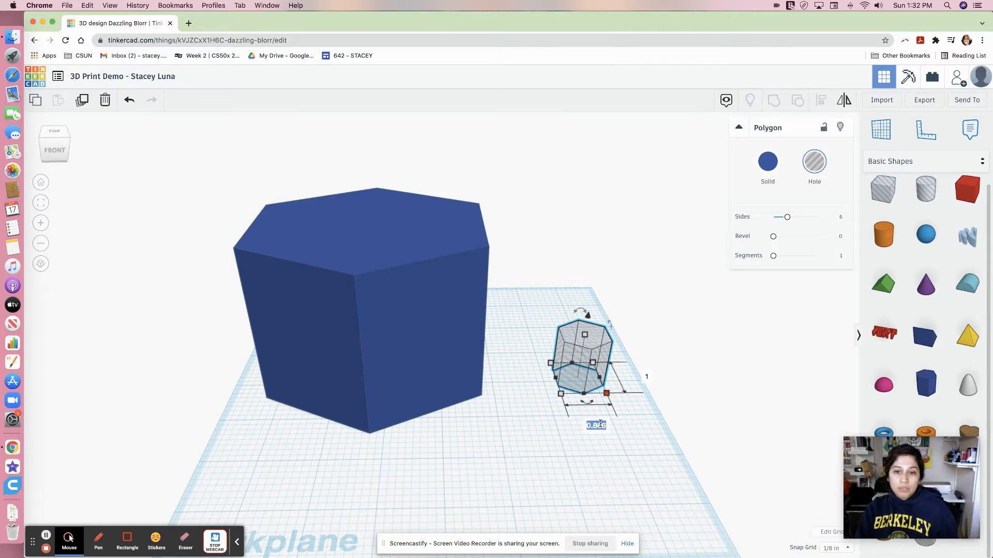
text(3)
key(Tab)
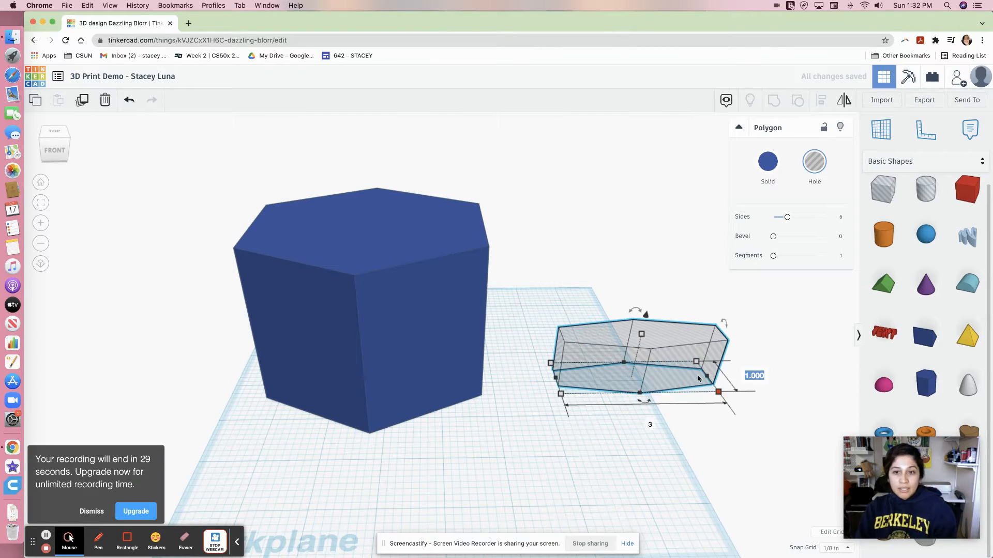
text(3)
key(Tab)
key(Return)
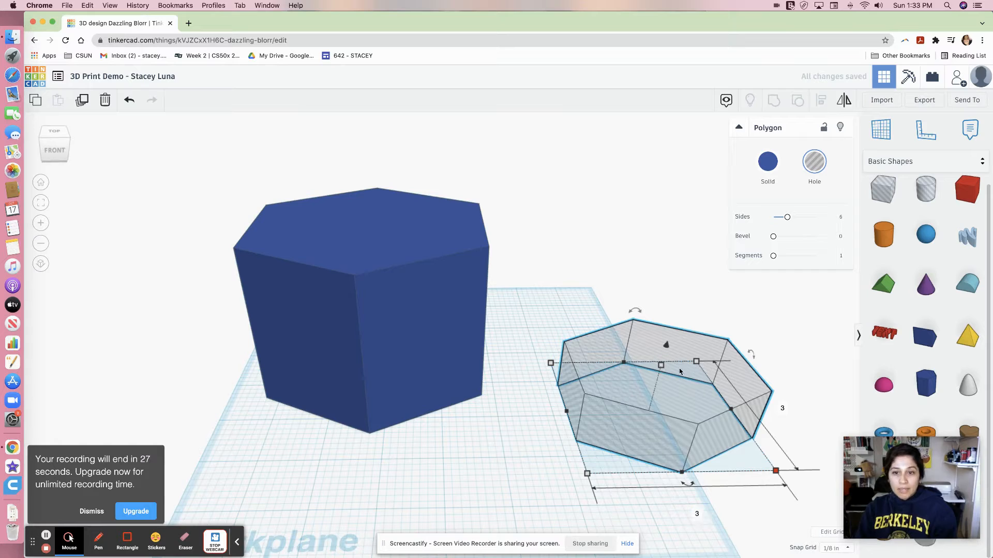
Set the hole polygon's height to 3 in.
right_drag(562, 474, 525, 427)
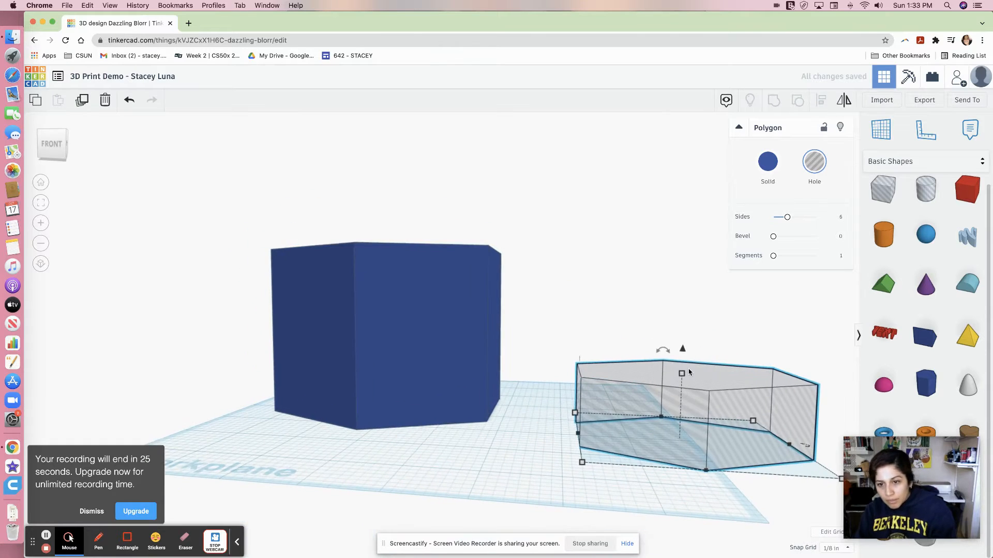
click(727, 406)
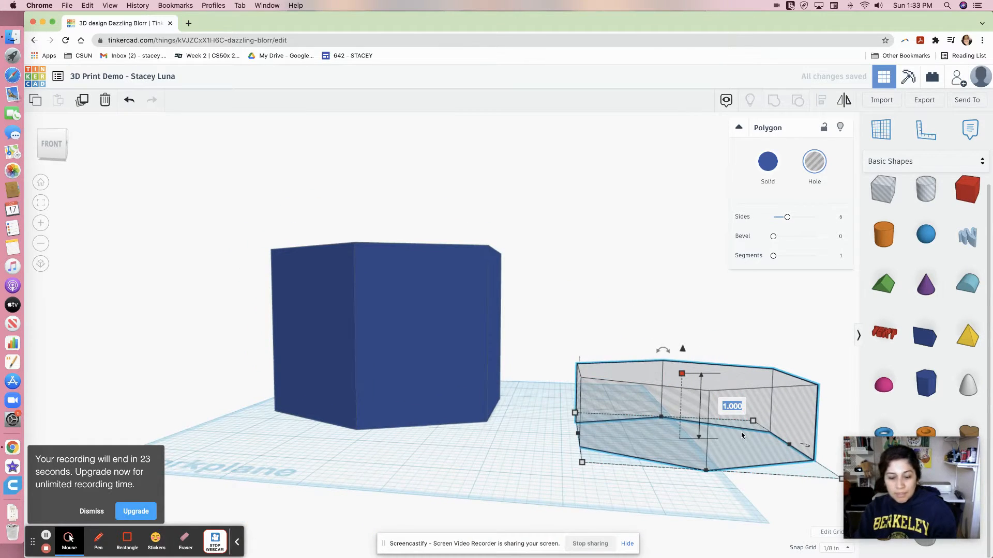
text(3)
key(Return)
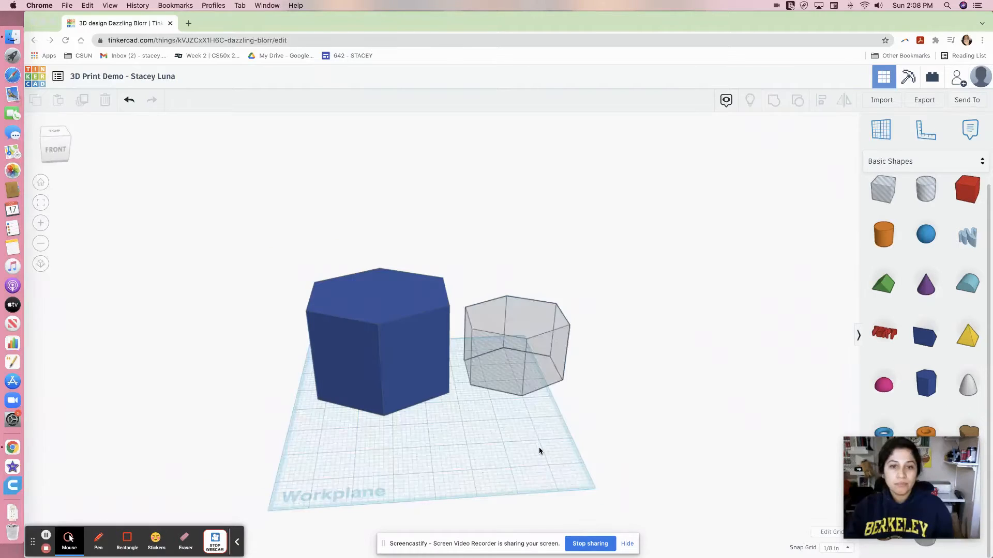
Stretch the hole polygon taller by pulling its top height handle well above the prism's height.
right_drag(539, 451, 543, 331)
click(509, 352)
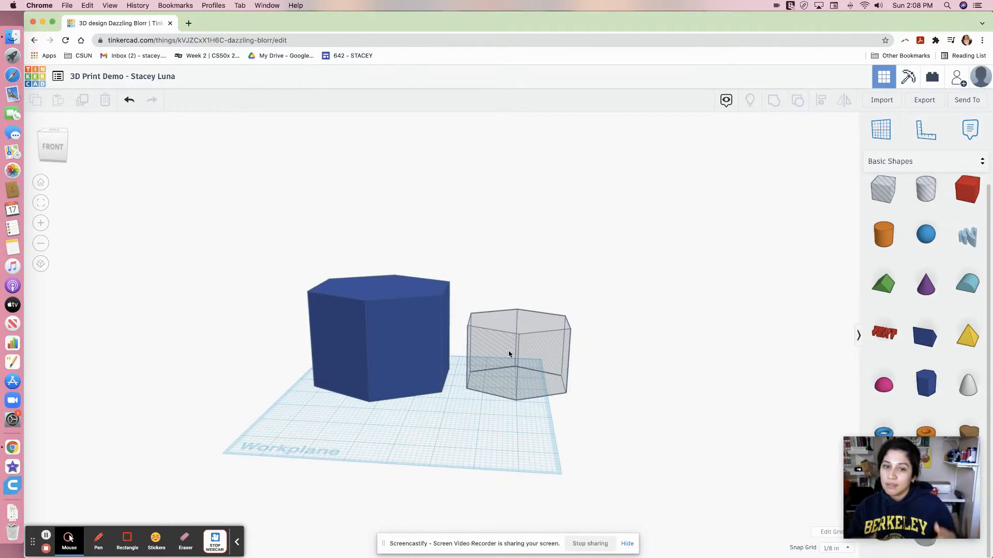
click(513, 384)
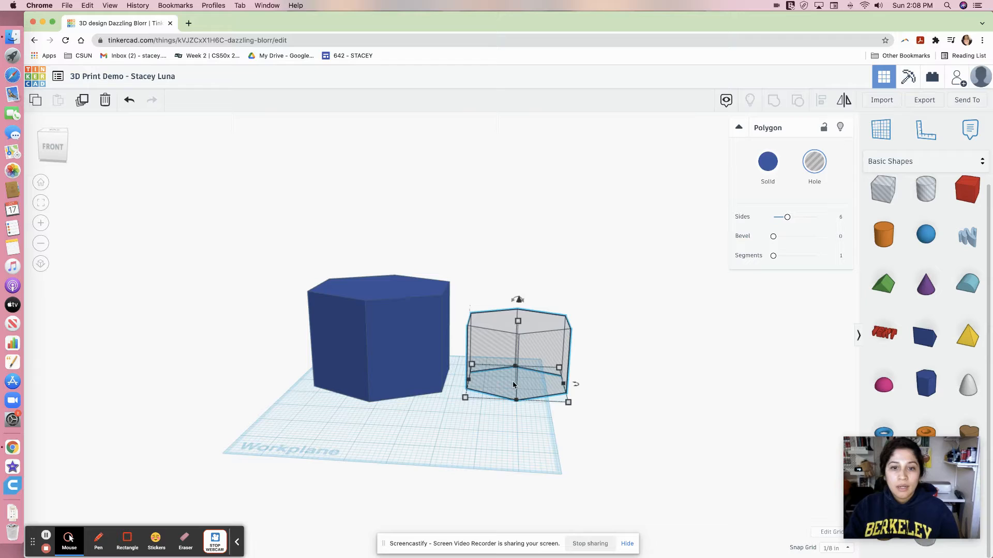
click(518, 320)
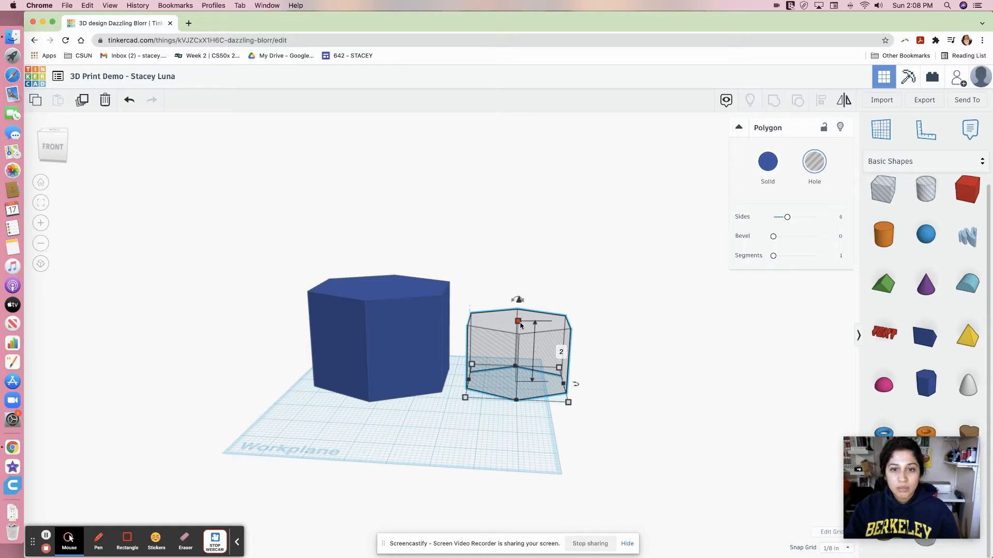
click(562, 353)
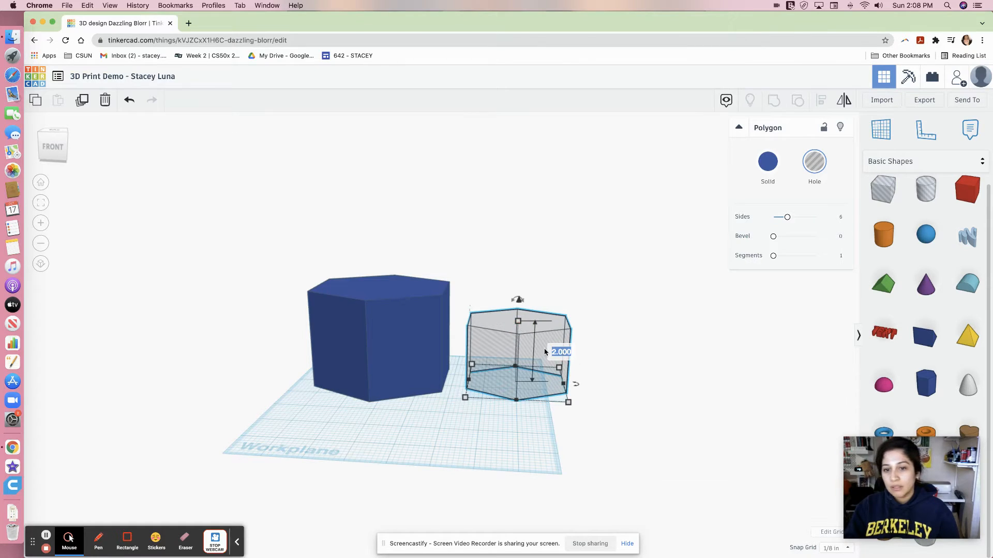
click(519, 322)
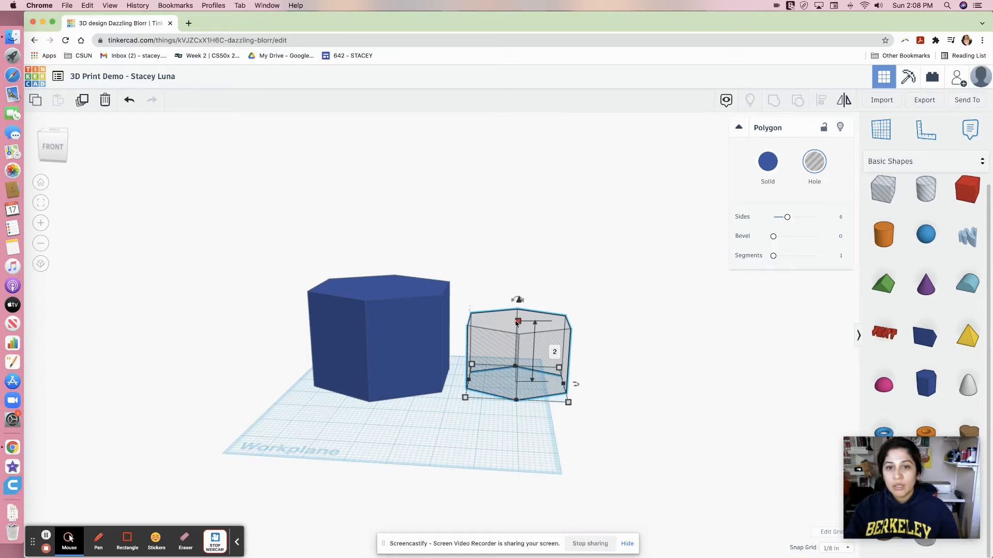
drag(517, 323, 527, 205)
right_drag(467, 439, 487, 469)
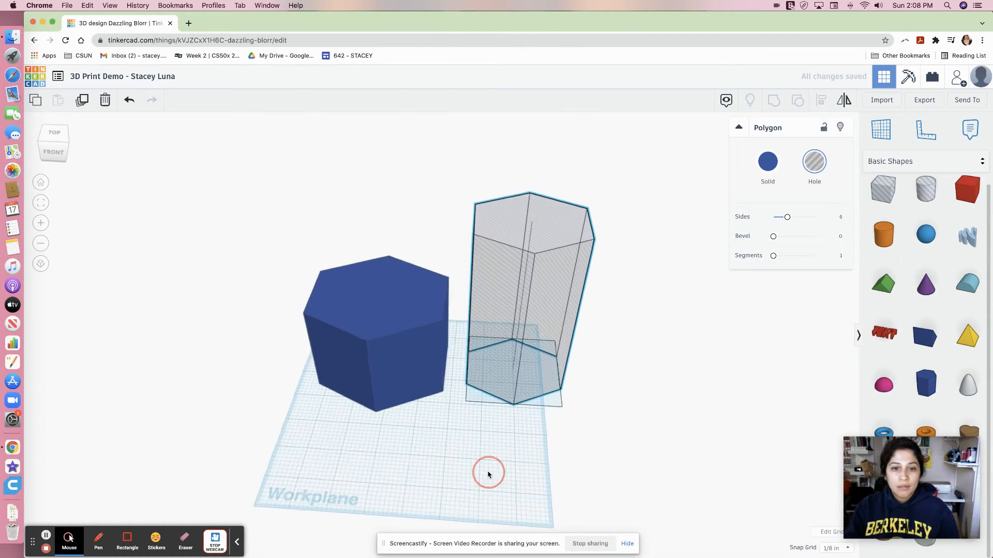
Move the hole polygon over the solid hexagonal prism.
drag(511, 311, 406, 344)
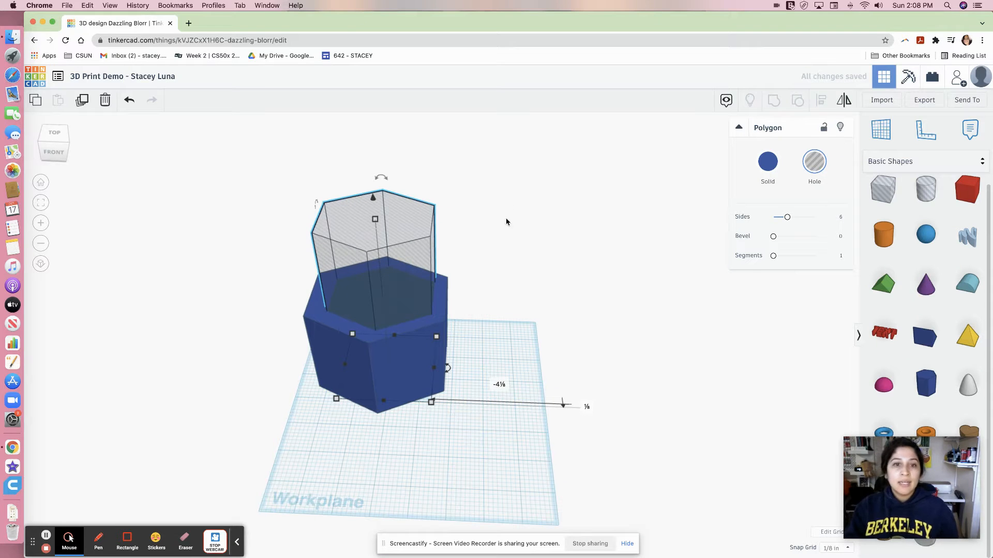
right_drag(506, 222, 537, 300)
right_drag(479, 271, 505, 247)
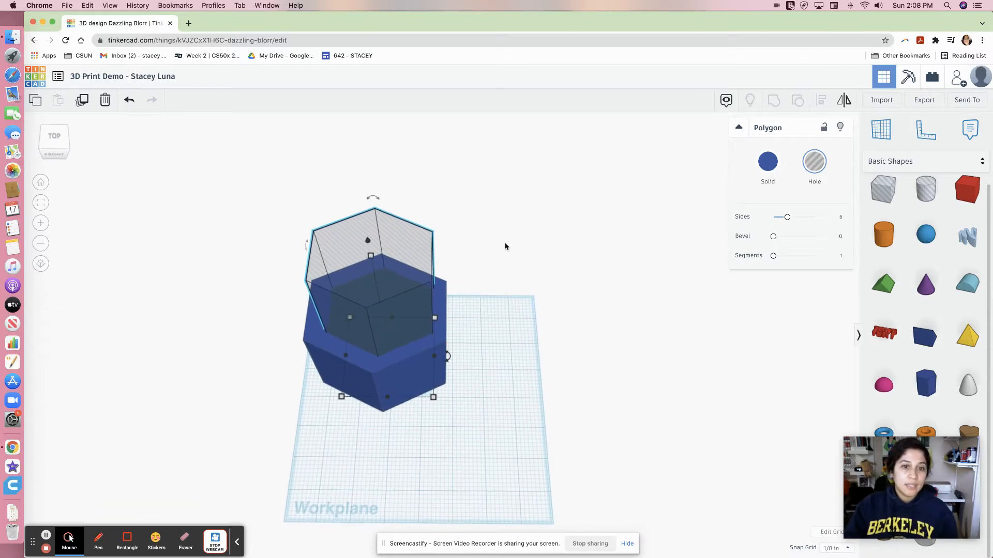
Select both shapes and align them centred on each other along both horizontal axes.
drag(542, 182, 299, 439)
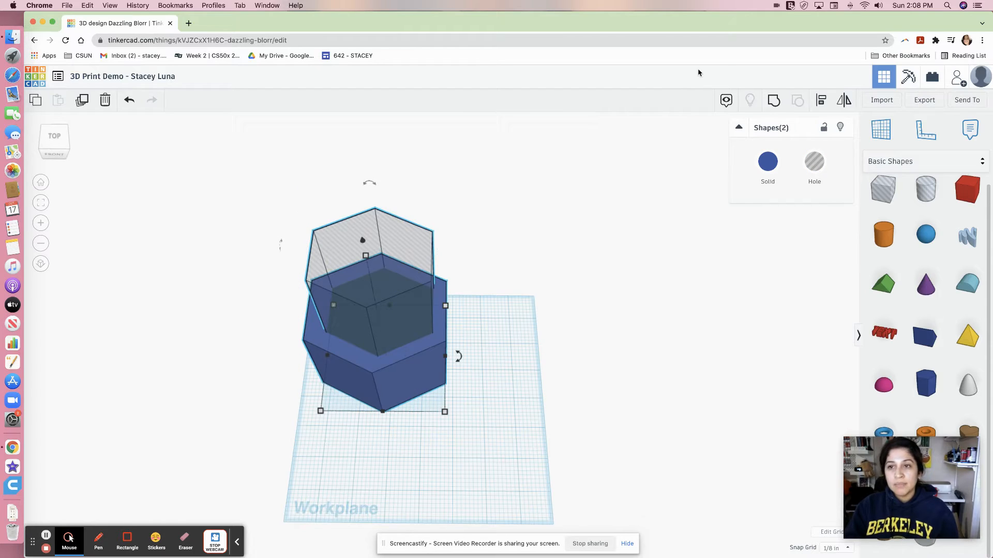
click(823, 103)
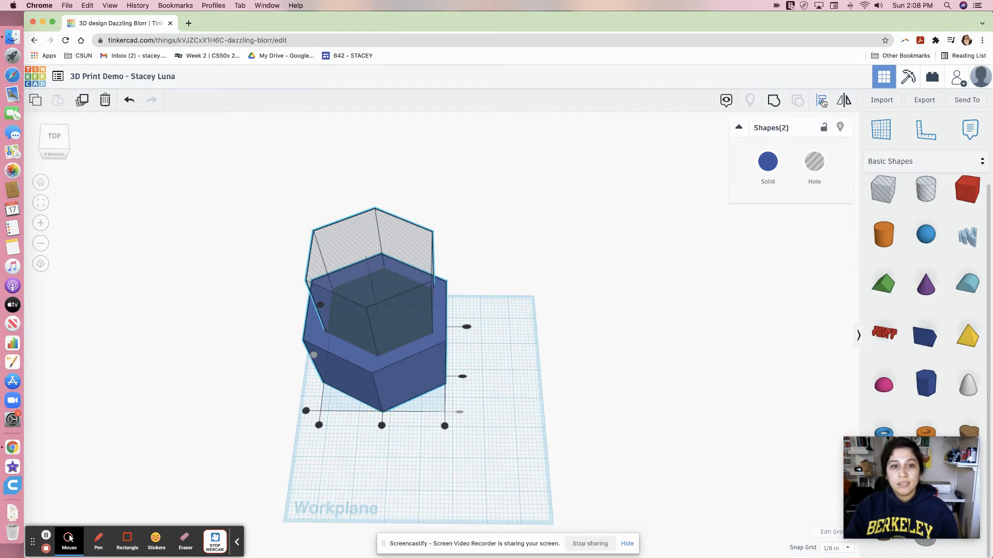
click(381, 426)
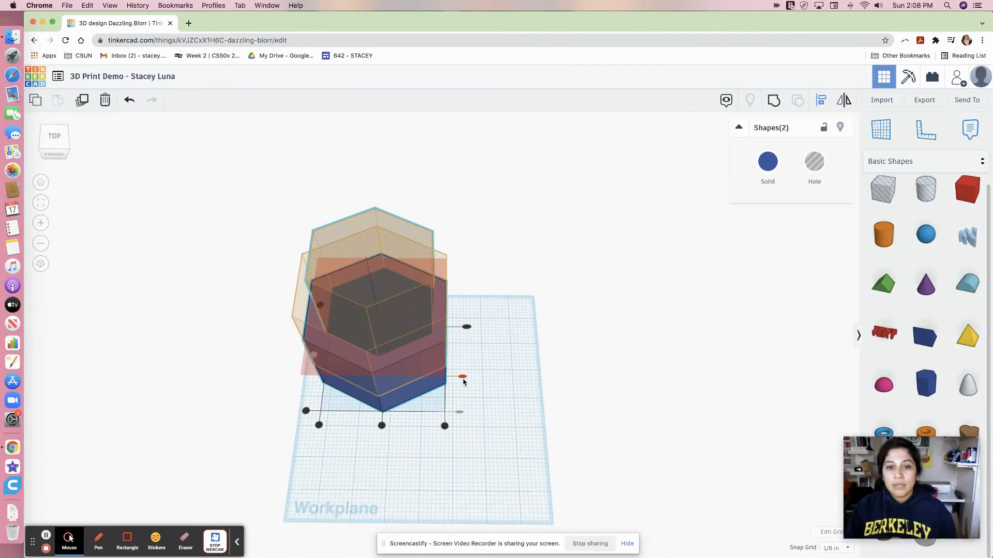
click(463, 379)
right_drag(499, 466, 476, 364)
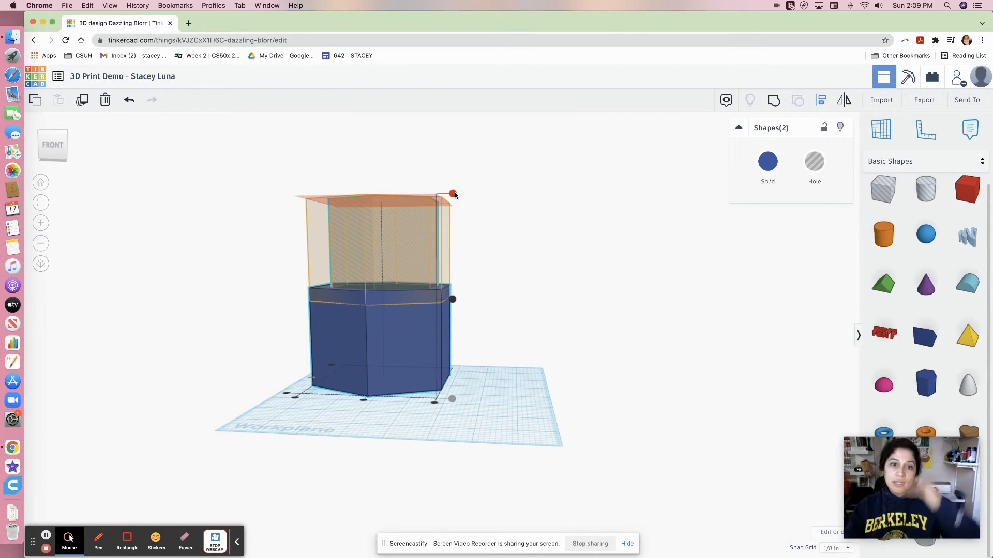
click(453, 194)
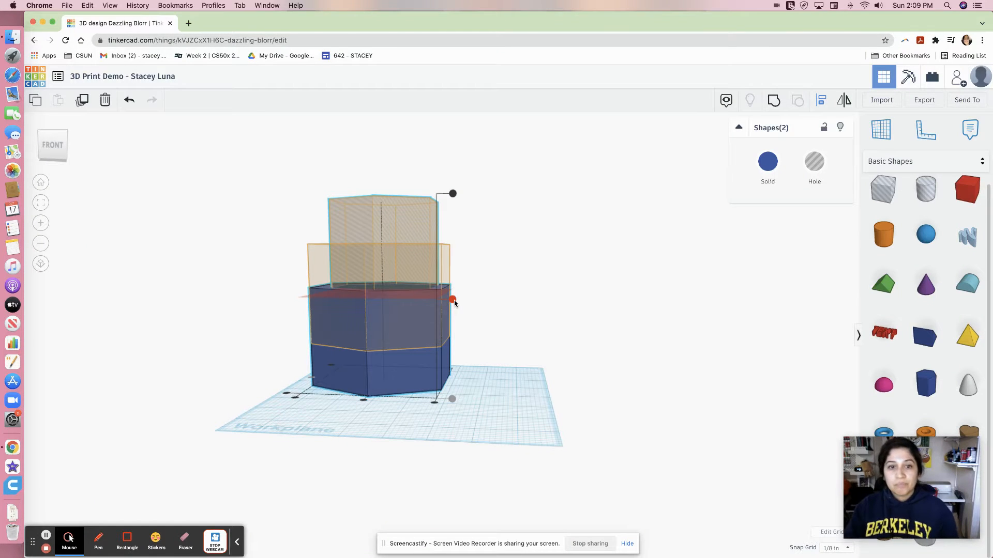
Orbit around the aligned shapes to check the hole's placement, re-centre them, and deselect.
mouse_move(409, 445)
right_down()
mouse_move(454, 452)
mouse_move(486, 507)
mouse_move(416, 447)
right_up()
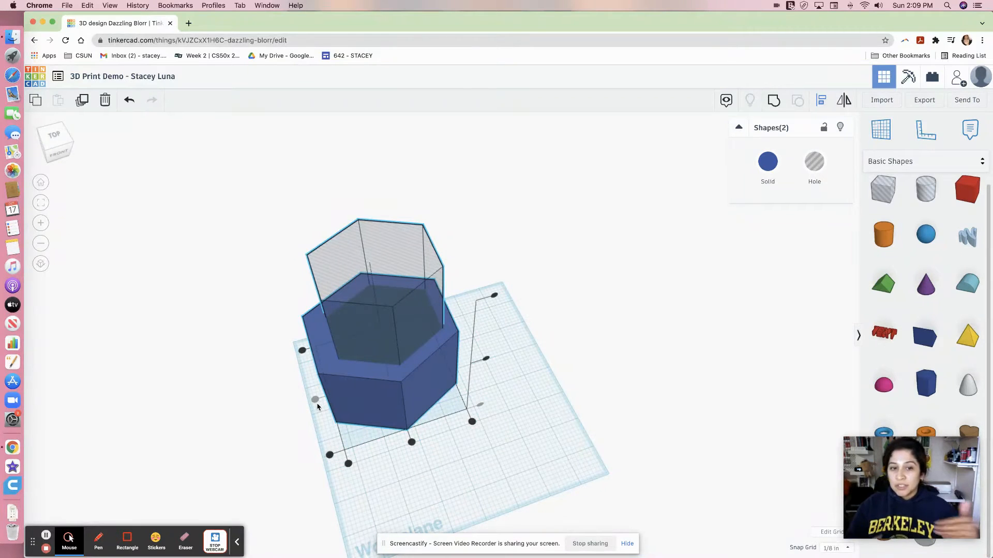
right_drag(271, 437, 458, 465)
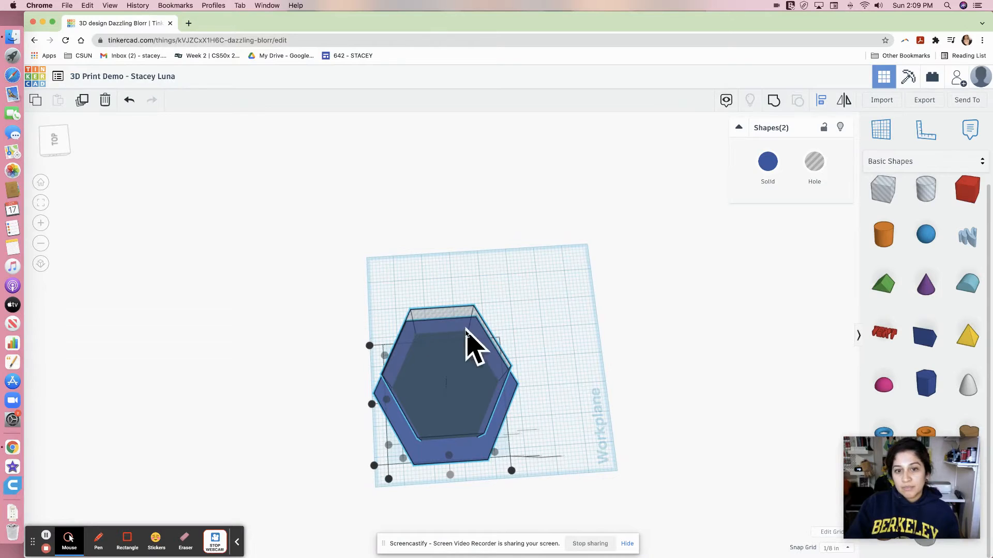
right_drag(570, 339, 364, 341)
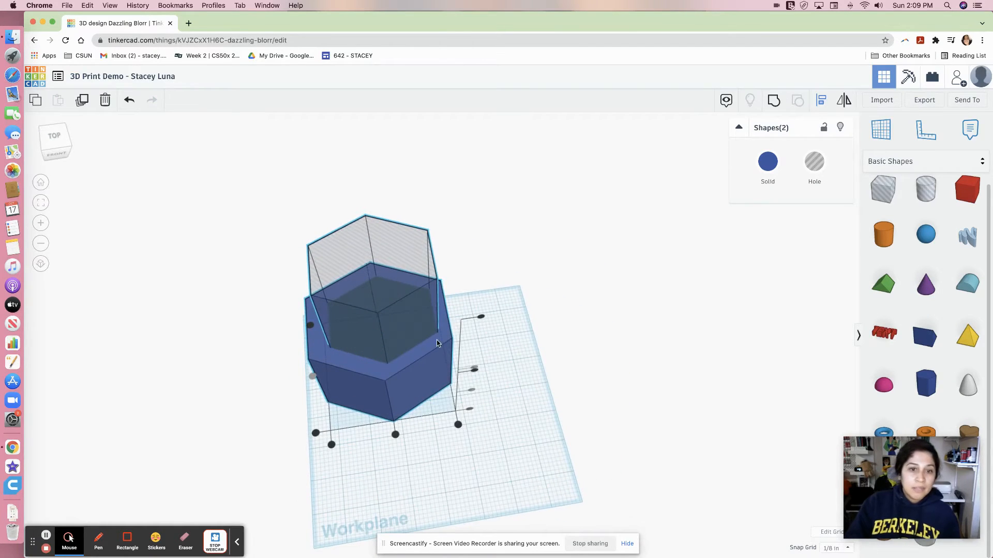
click(396, 437)
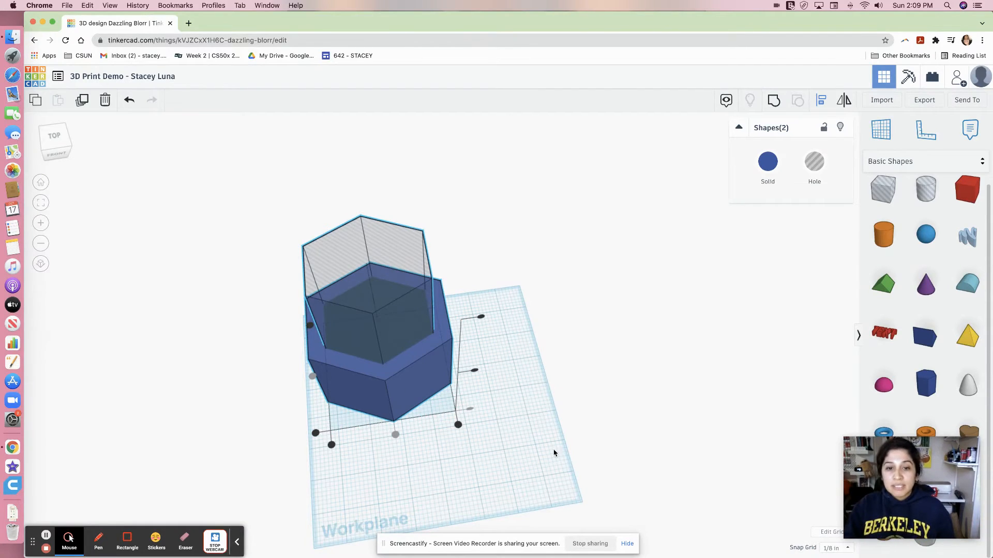
click(513, 190)
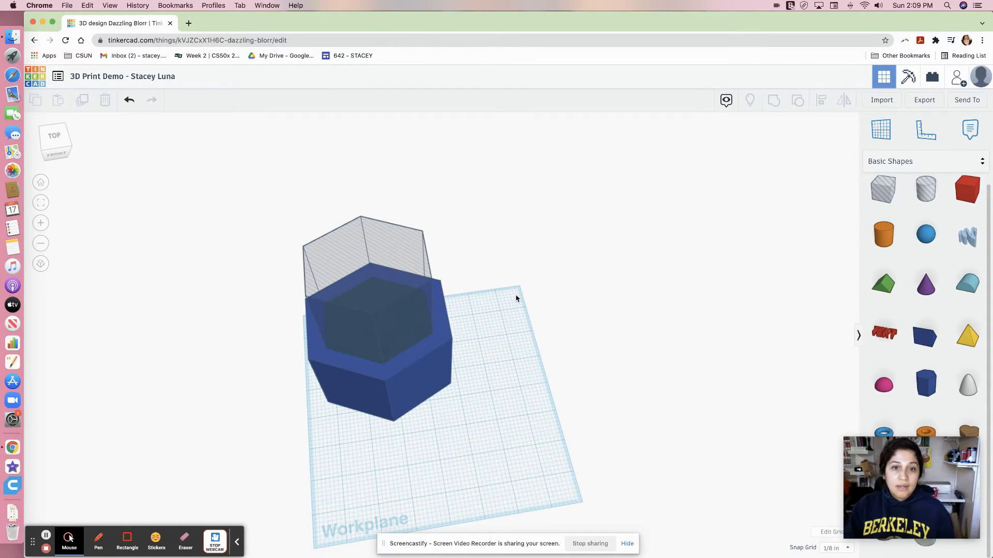
Raise the hole polygon ½ inch above the workplane so the container keeps a floor.
drag(505, 400, 476, 288)
right_drag(494, 389, 505, 212)
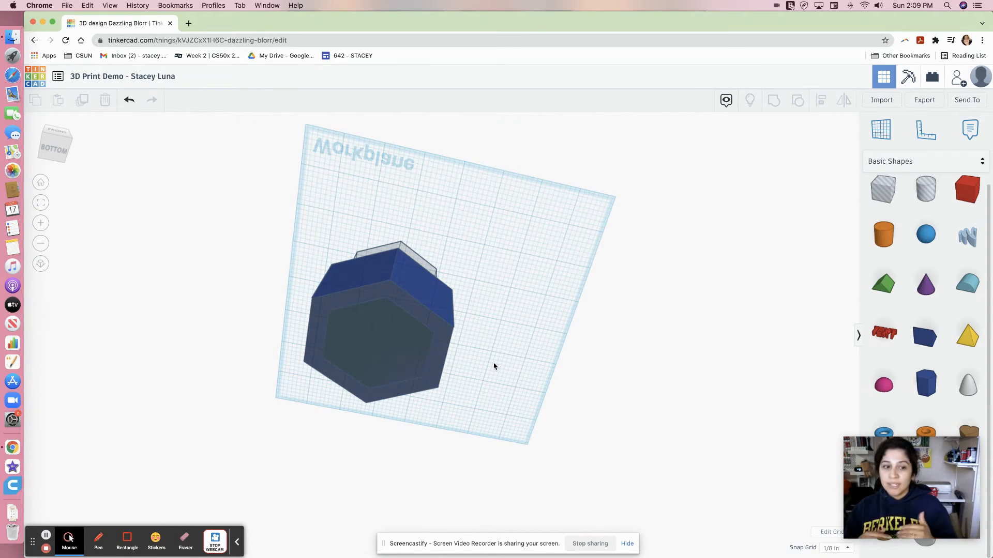
right_drag(490, 317, 470, 412)
click(386, 206)
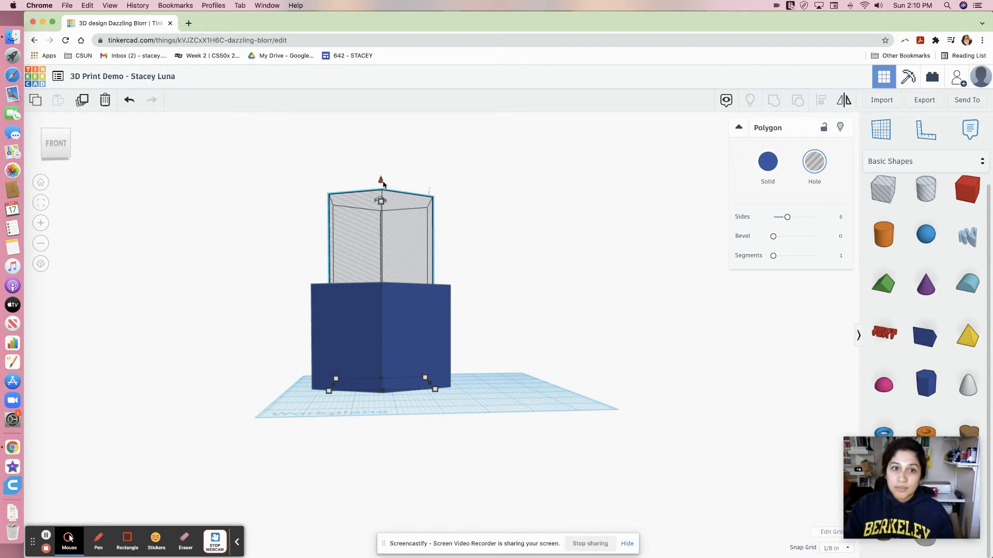
mouse_move(381, 183)
mouse_down()
mouse_move(393, 113)
mouse_move(393, 168)
mouse_up()
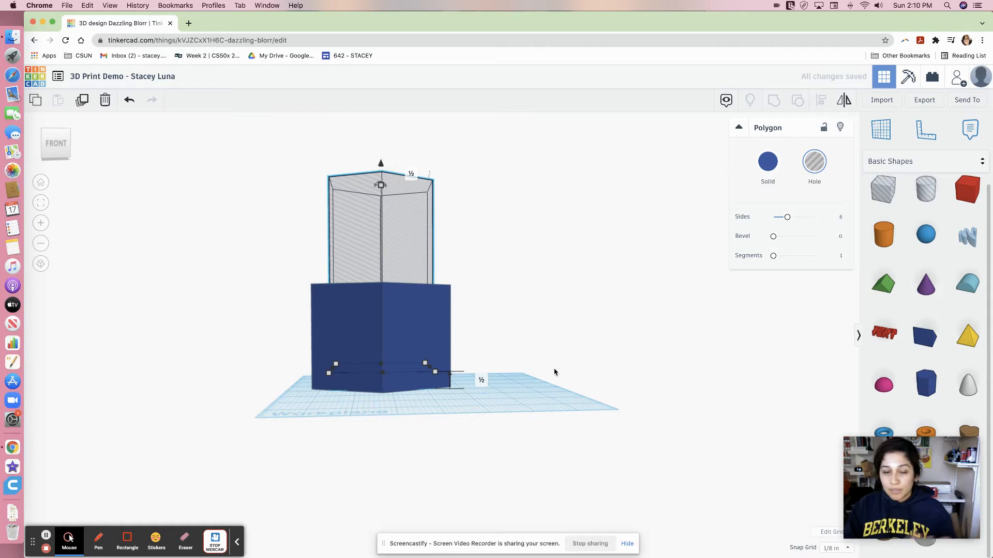
Select the hexagonal prism and the hole polygon together and group them into a hollow container.
right_drag(538, 355, 519, 399)
click(551, 234)
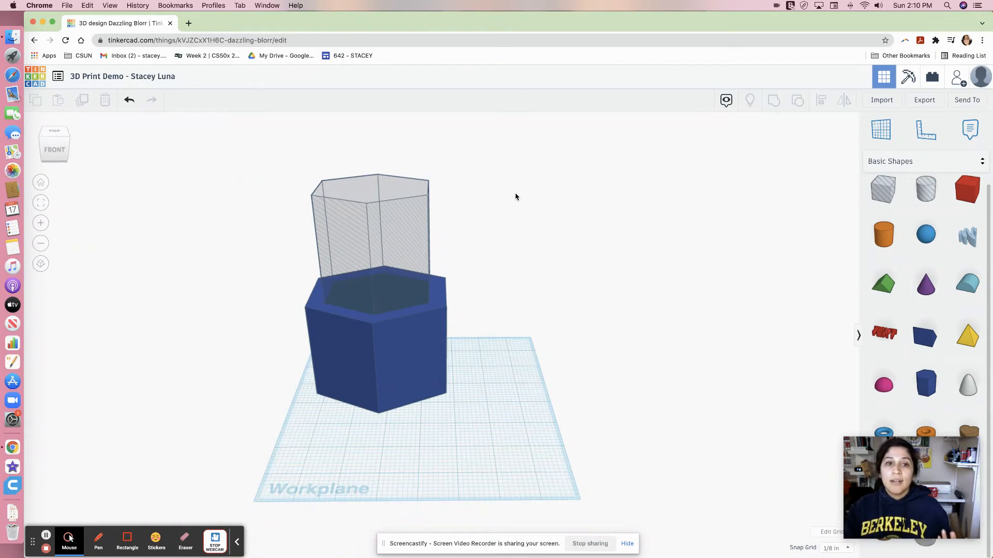
drag(524, 190, 240, 446)
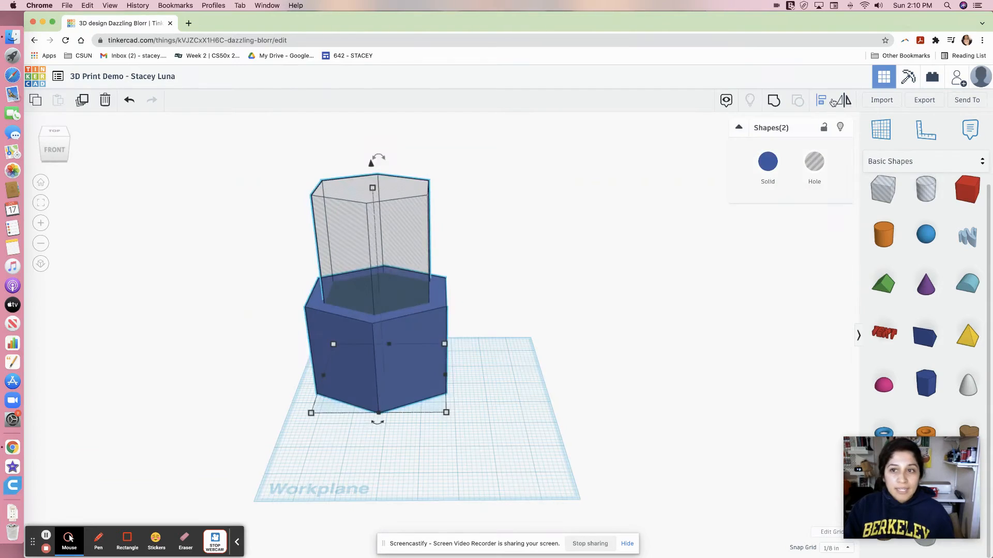
click(779, 108)
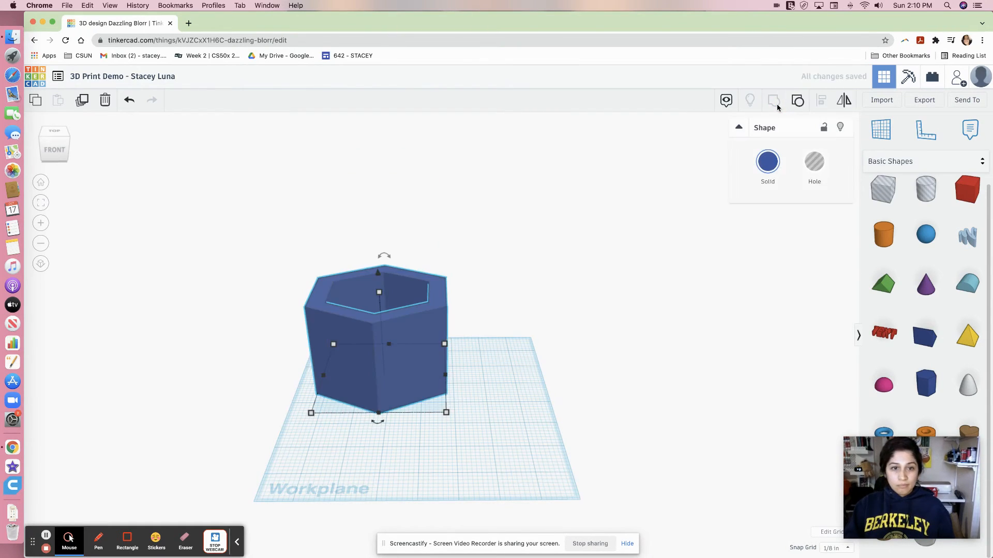
Add a heart shape to the workplane and move it beside the container.
click(526, 297)
right_drag(512, 288, 524, 430)
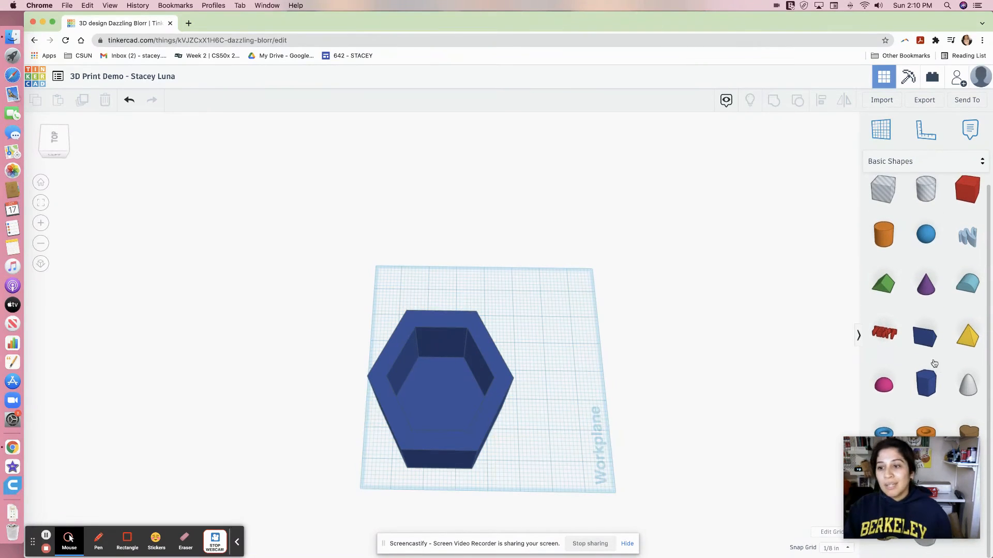
click(965, 432)
click(568, 317)
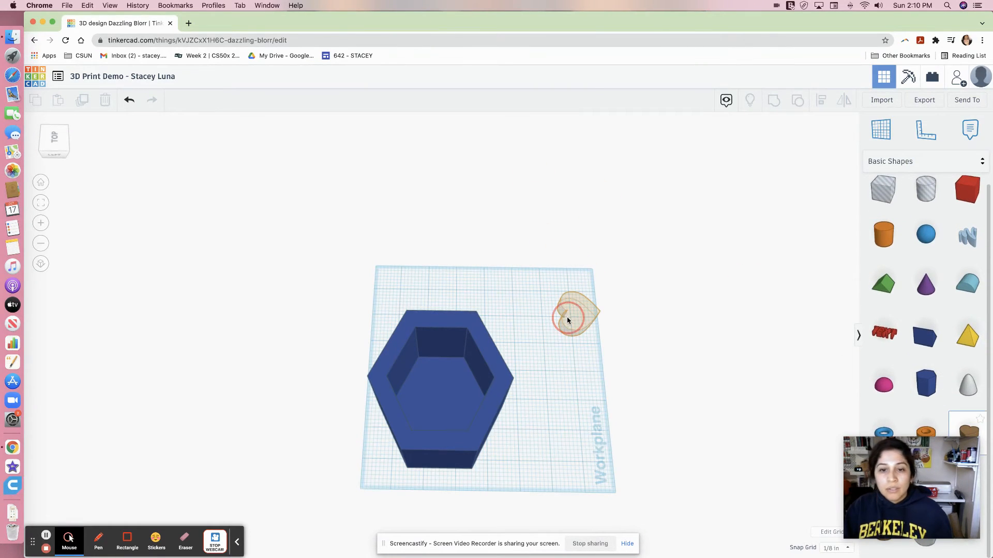
right_drag(674, 284, 432, 288)
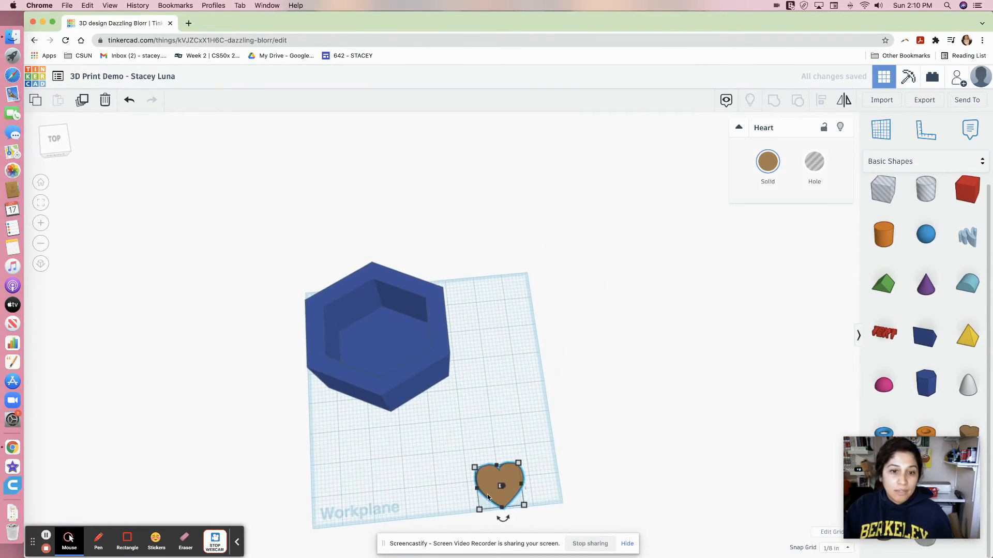
drag(499, 480, 489, 392)
Resize the heart to ½ inch wide and ½ inch long.
mouse_move(518, 418)
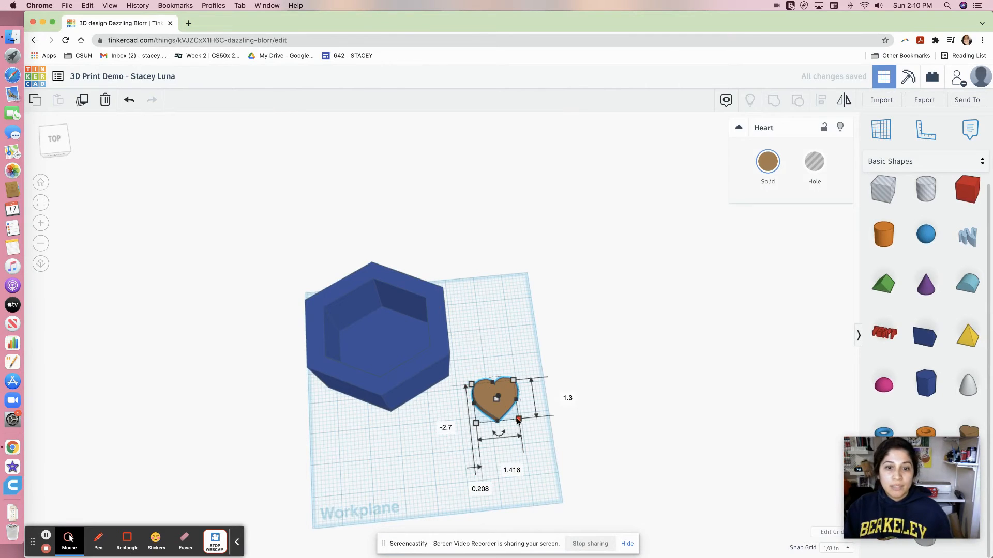
click(504, 467)
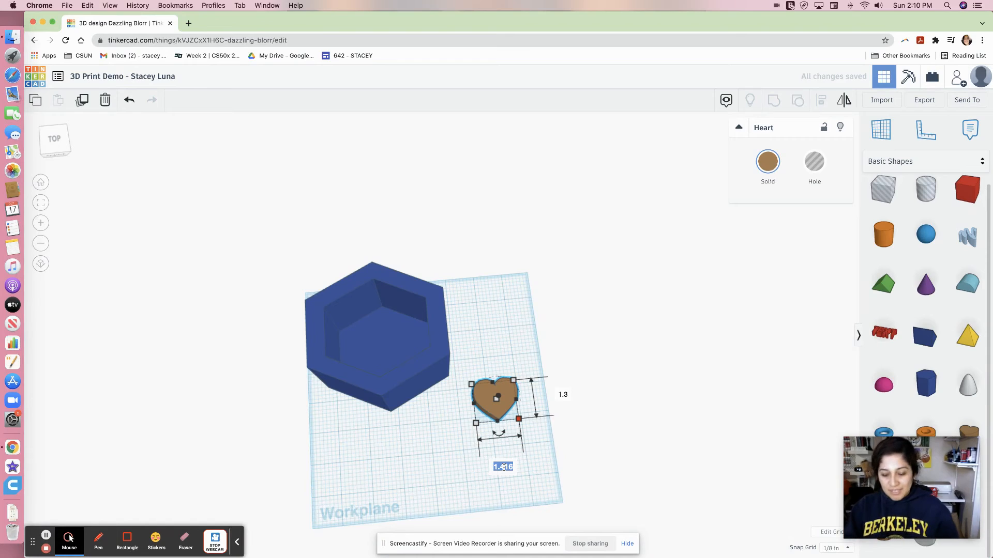
text(1/2)
key(Tab)
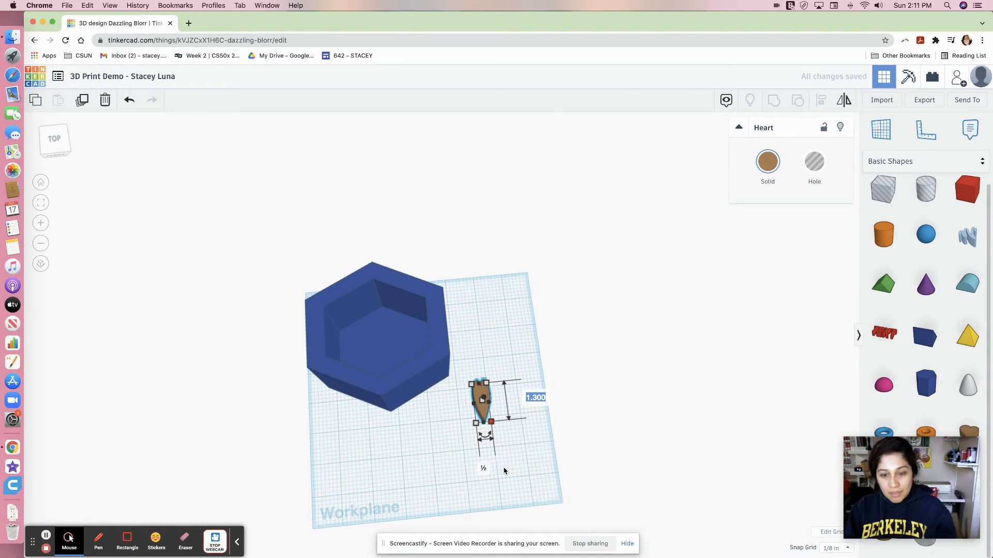
text(.5)
key(Return)
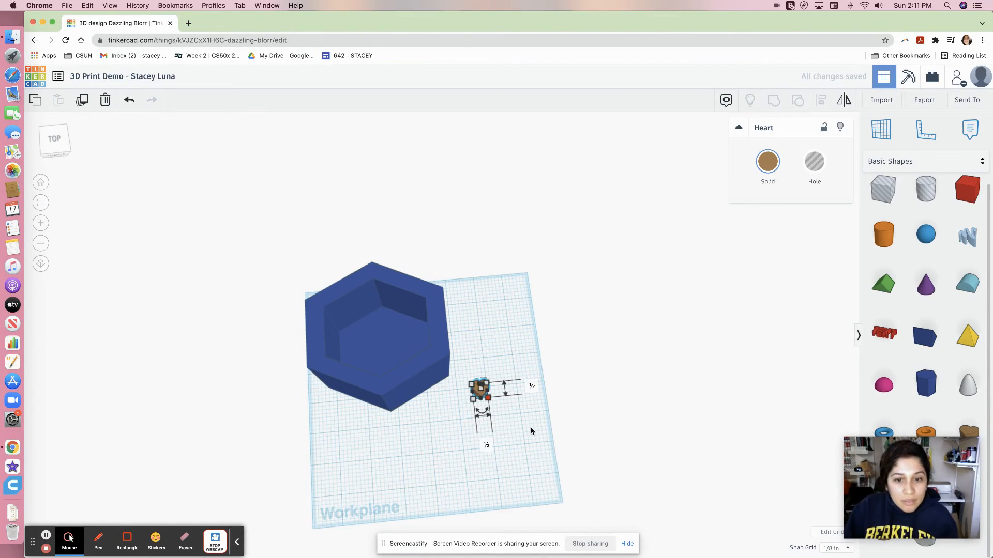
Stretch the heart to about 4¾ inches tall and turn it into a hole.
right_drag(531, 431, 522, 386)
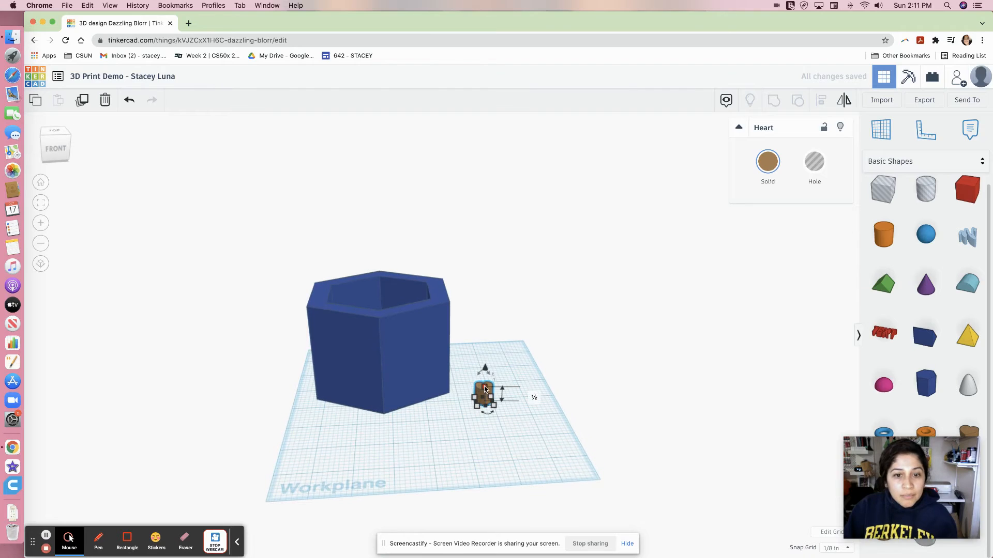
drag(485, 388, 489, 251)
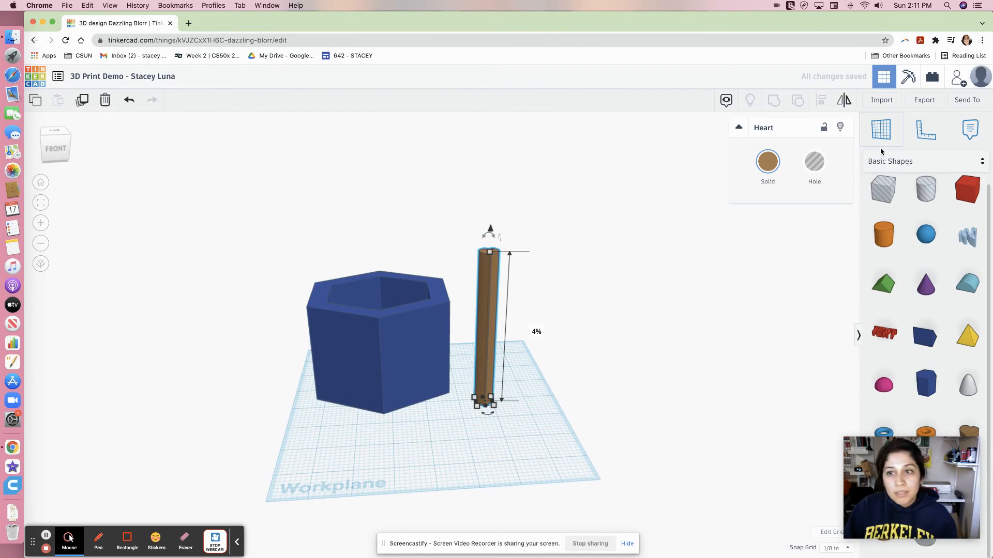
click(809, 172)
Move the heart hole inside the container near one of its walls.
right_drag(536, 459, 501, 483)
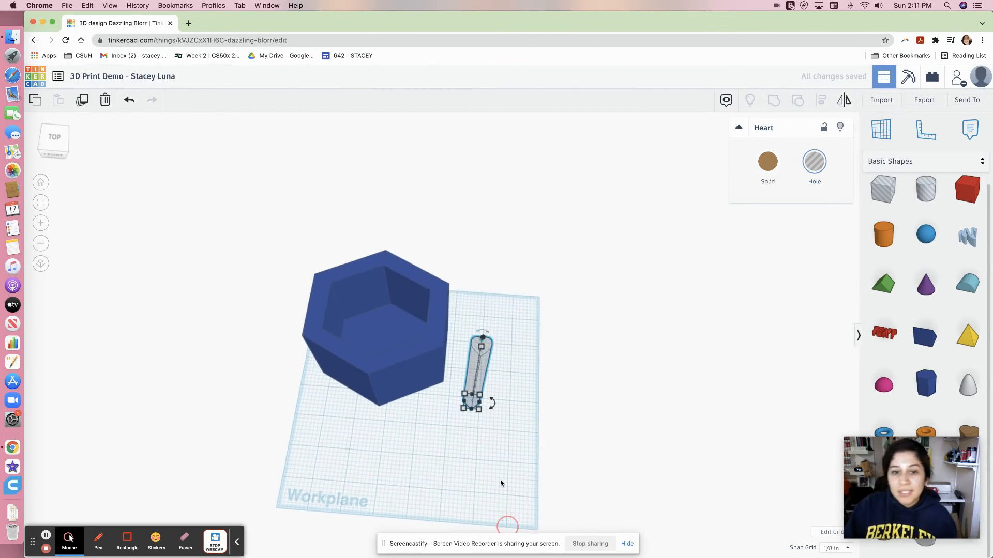
drag(482, 384, 385, 334)
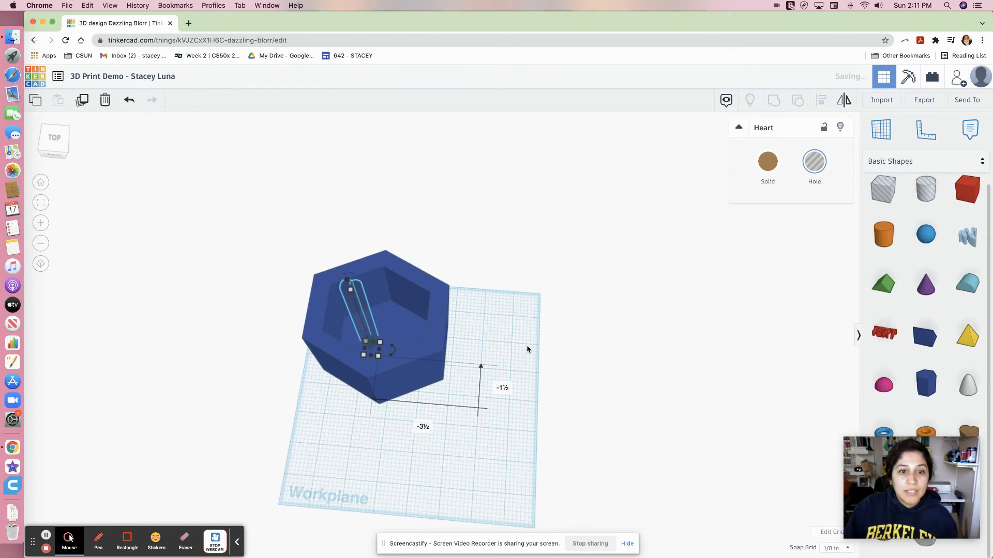
right_drag(528, 349, 480, 403)
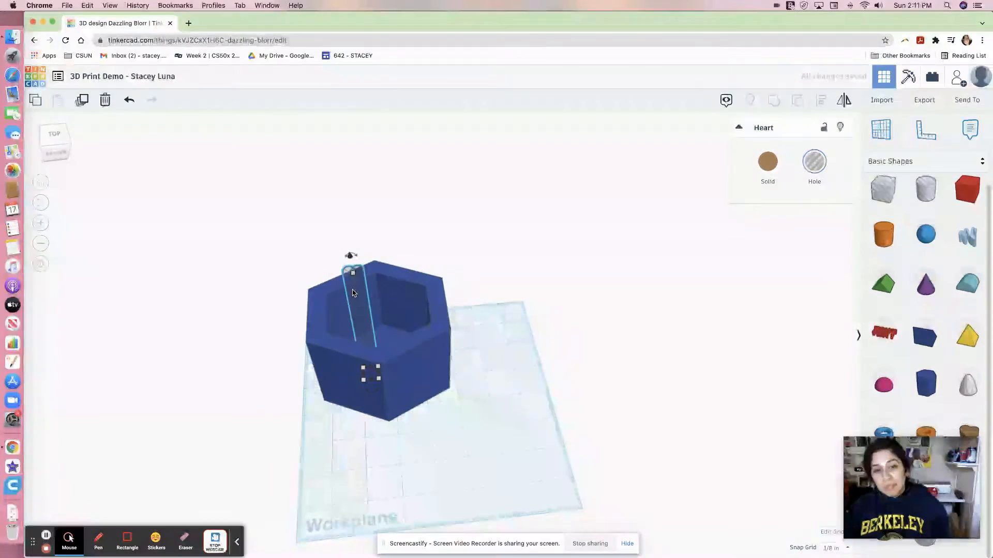
Duplicate the heart hole and position the copy inside the container away from the first heart.
key(super+c)
key(super+v)
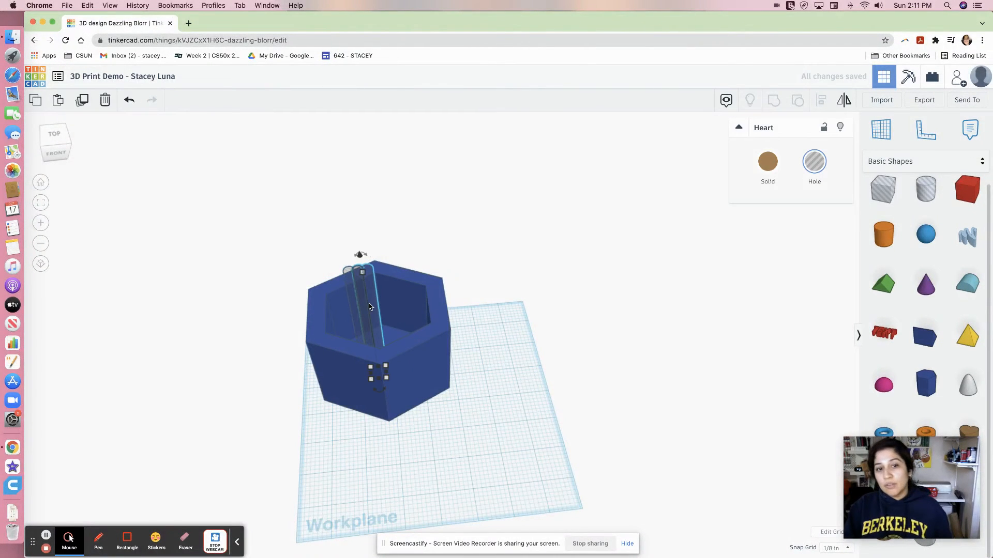
drag(370, 306, 359, 290)
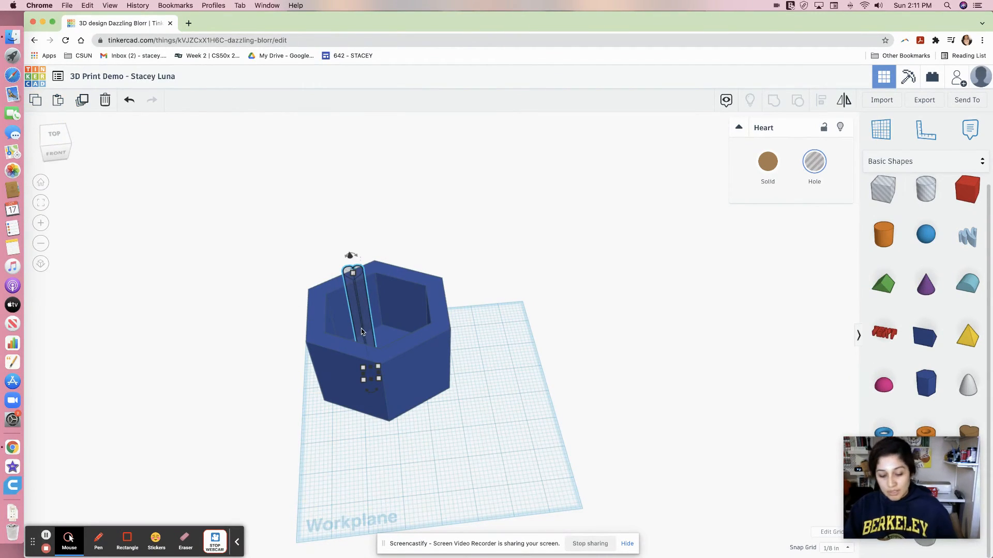
drag(387, 336, 402, 312)
right_drag(402, 312, 600, 398)
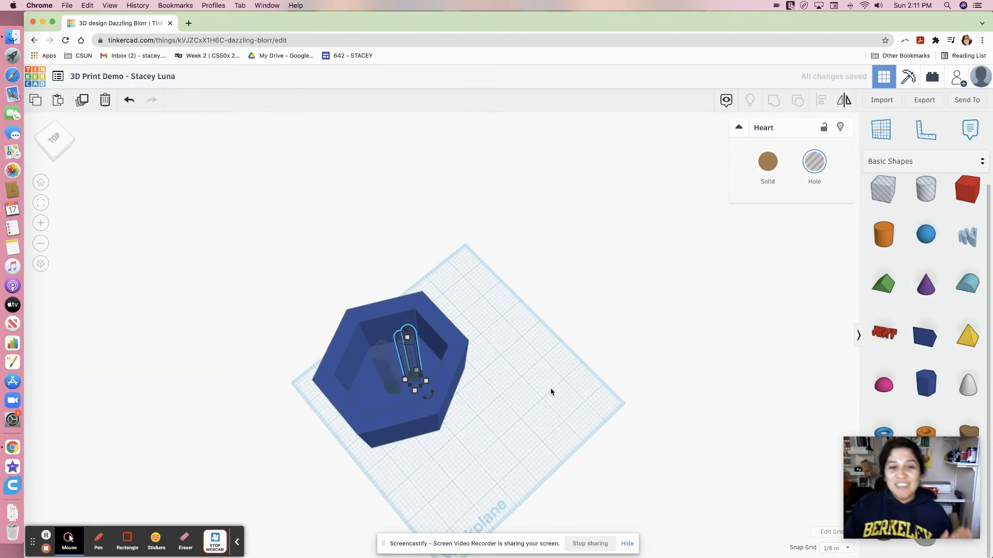
click(41, 204)
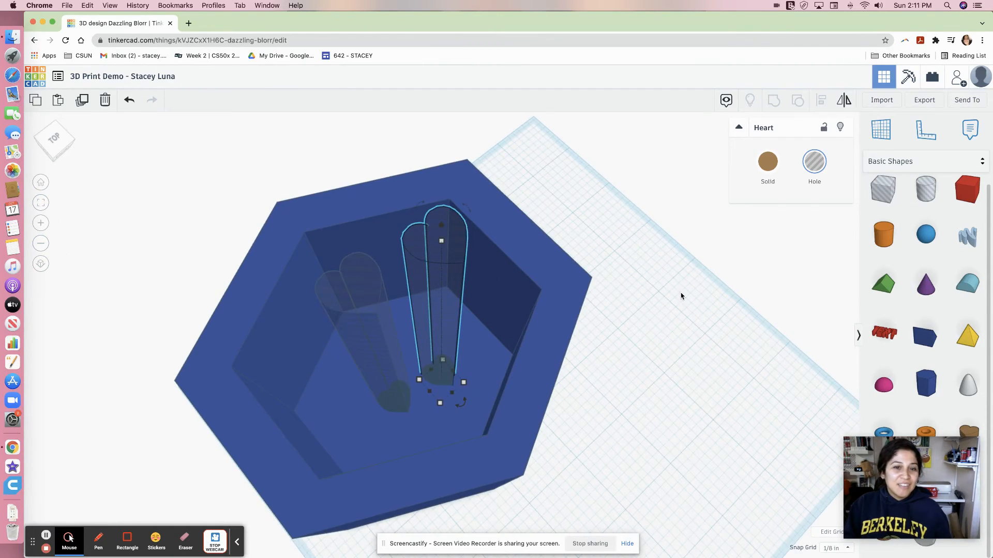
right_drag(680, 293, 563, 317)
drag(395, 340, 368, 342)
drag(451, 342, 461, 344)
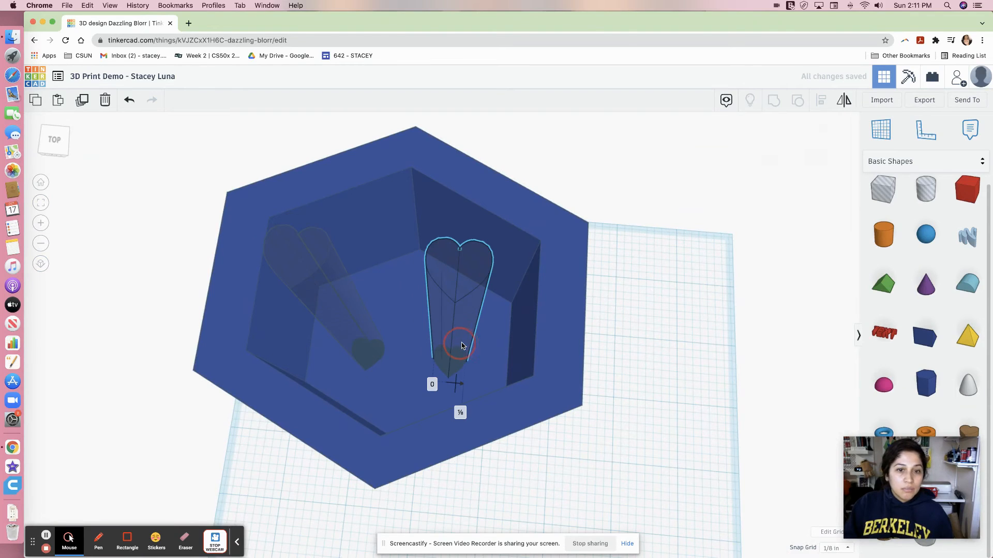
right_drag(657, 338, 669, 414)
drag(480, 334, 492, 309)
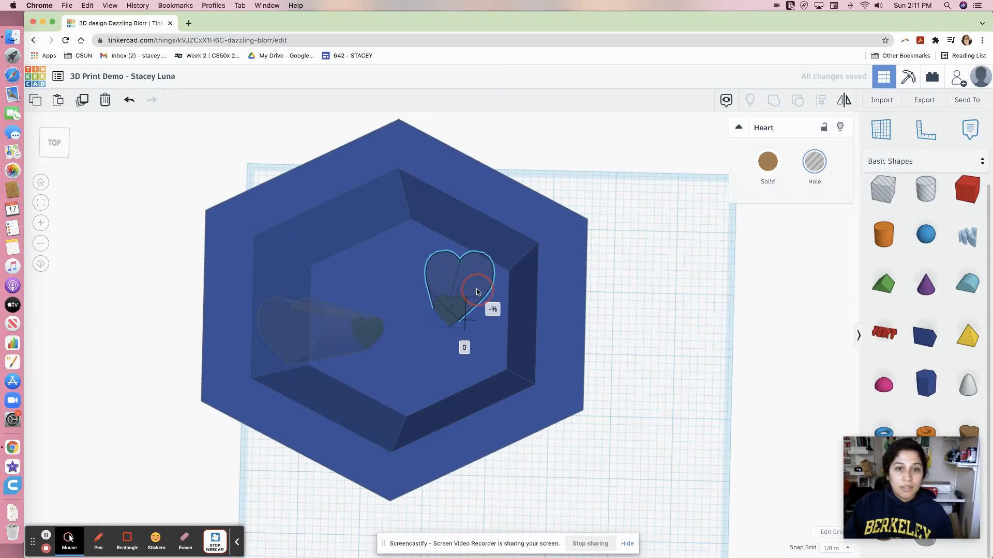
click(672, 326)
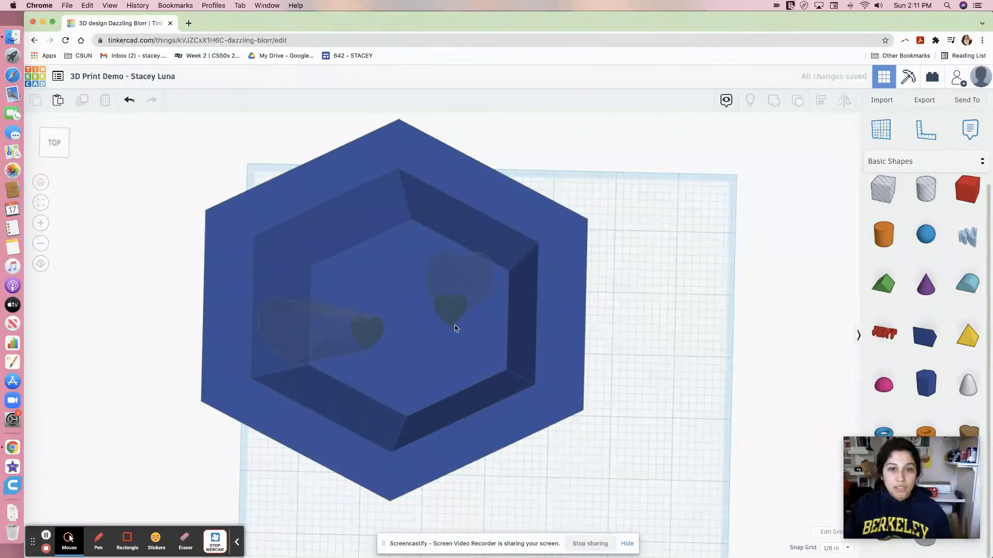
Lower both heart holes to 1½ inches below the workplane.
click(342, 345)
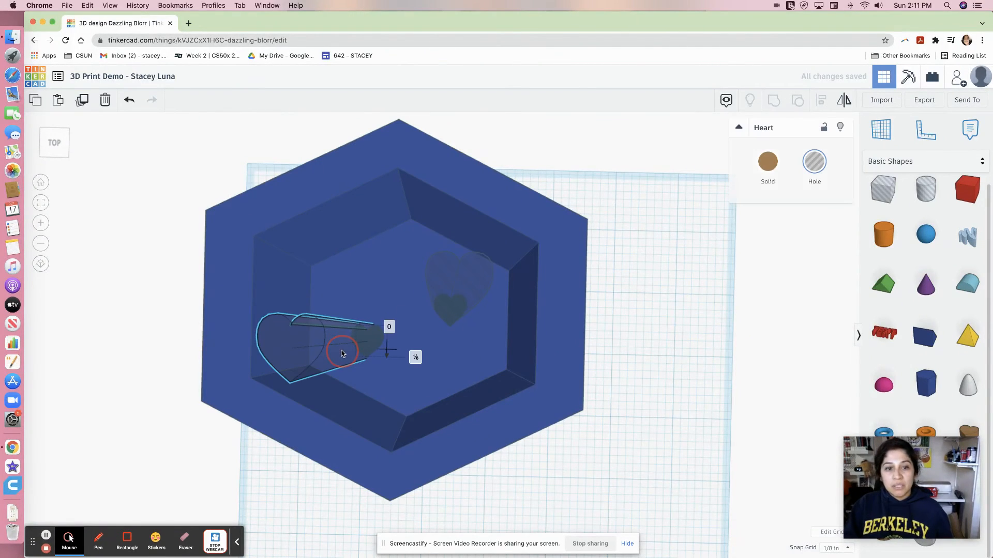
click(621, 416)
mouse_move(621, 416)
right_down()
mouse_move(614, 299)
mouse_move(636, 48)
mouse_move(470, 428)
mouse_move(526, 480)
mouse_move(608, 481)
mouse_move(620, 405)
right_up()
scroll(626, 460, down, 5)
right_drag(536, 482, 556, 394)
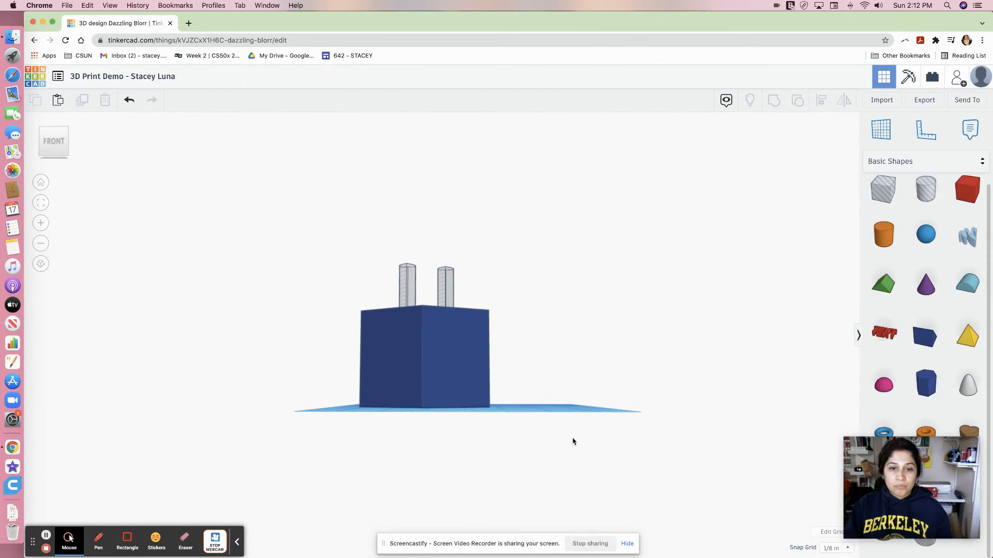
right_drag(573, 442, 569, 491)
click(447, 285)
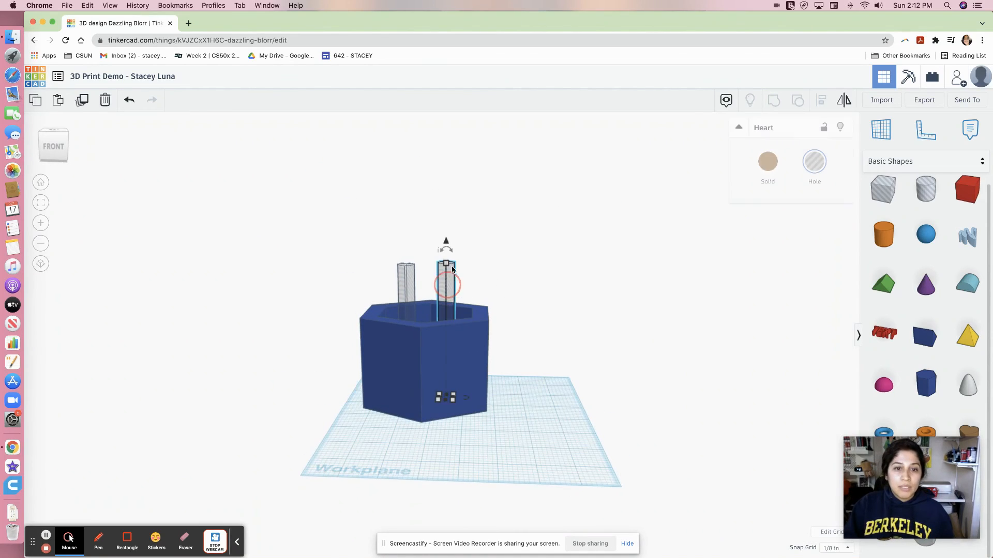
drag(446, 242, 448, 310)
click(411, 280)
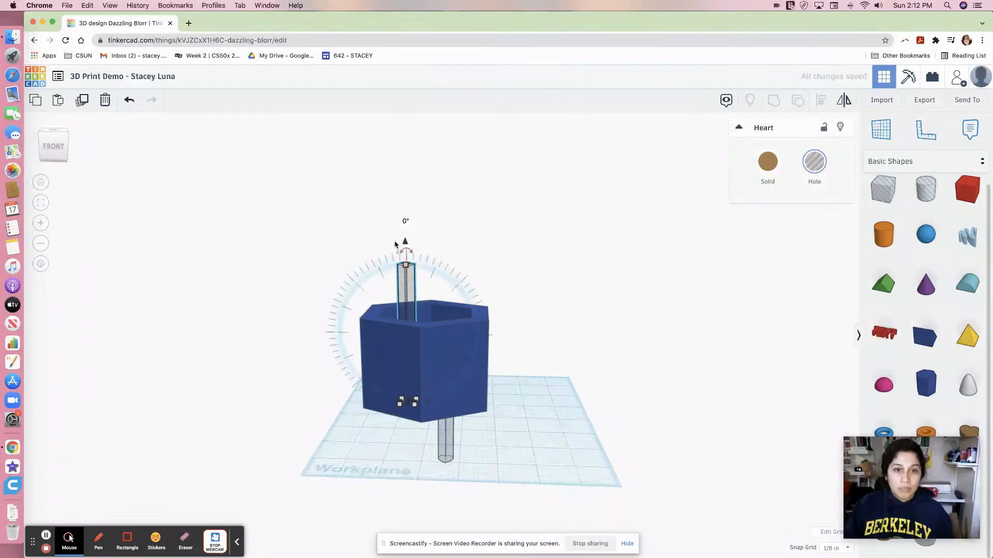
drag(405, 242, 395, 284)
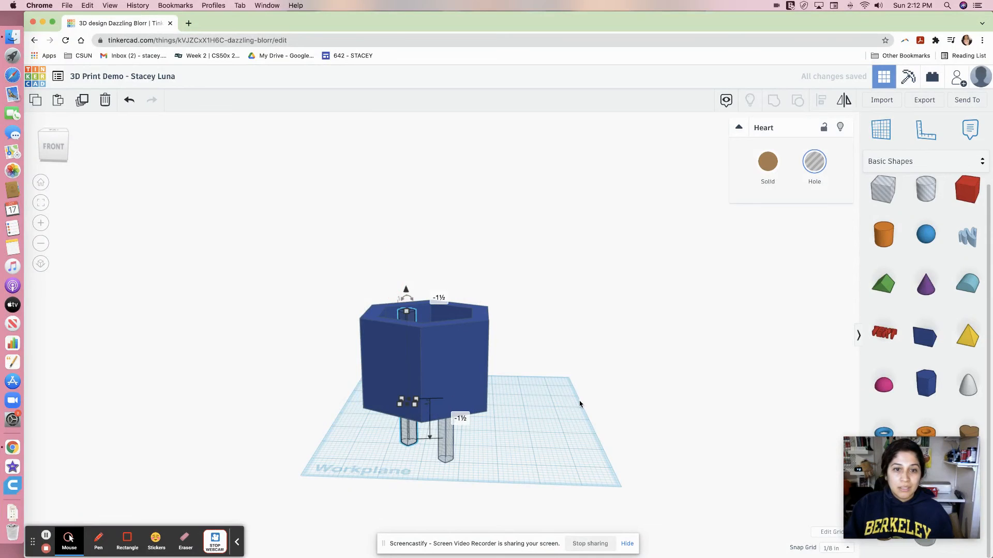
Select the container together with both heart holes and group them into one shape.
right_drag(580, 404, 607, 212)
drag(608, 208, 337, 449)
click(774, 102)
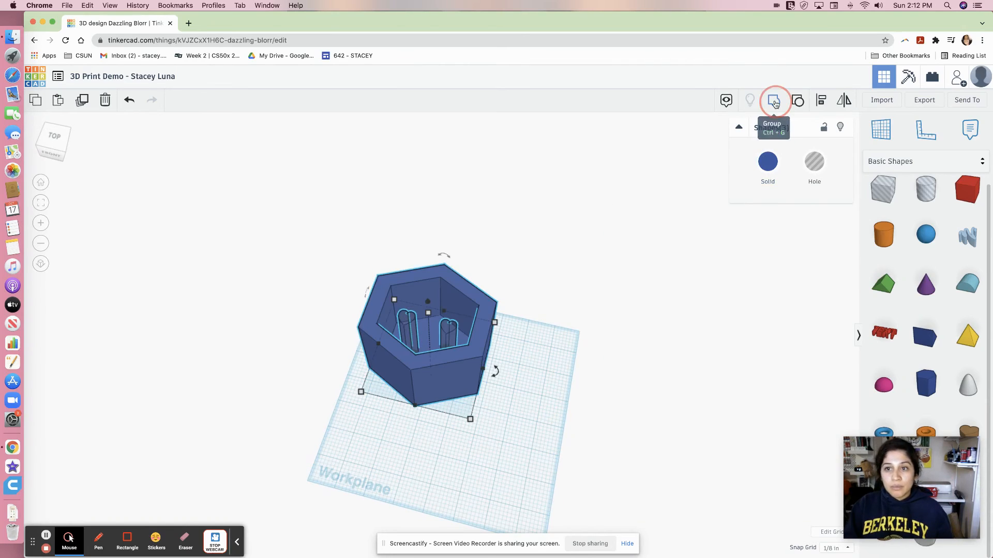
right_drag(557, 324, 531, 277)
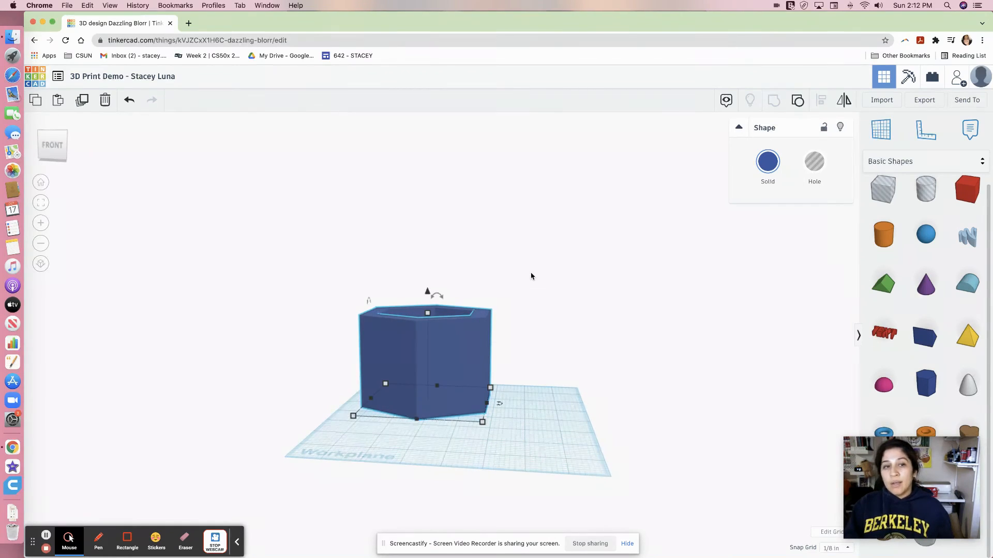
Select the finished container and open the export options for downloading or 3D printing.
click(526, 415)
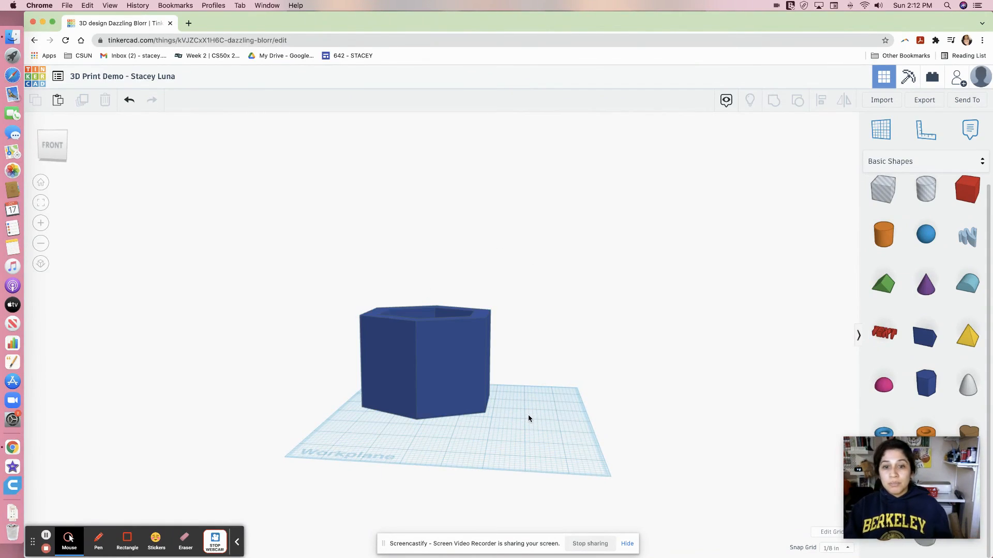
click(461, 372)
mouse_move(483, 424)
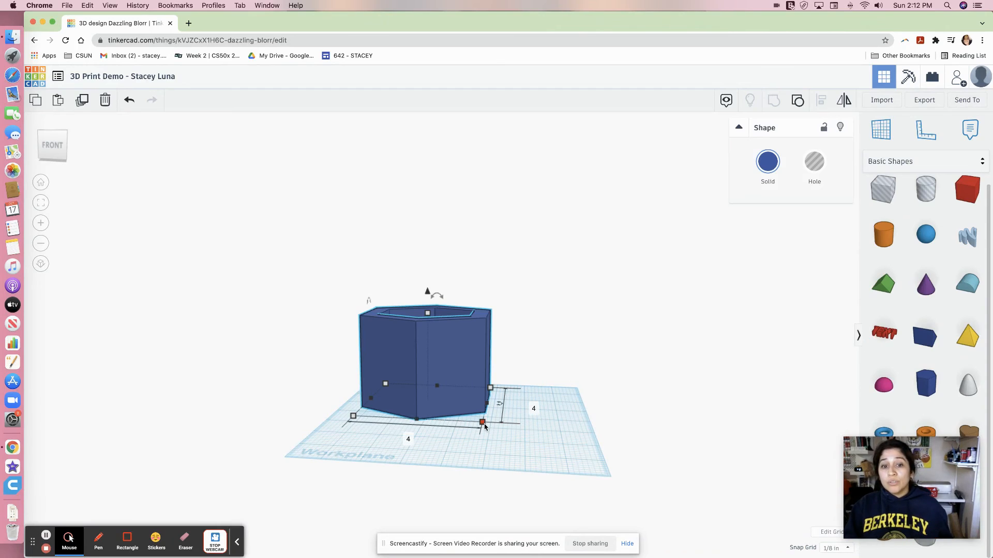
click(932, 101)
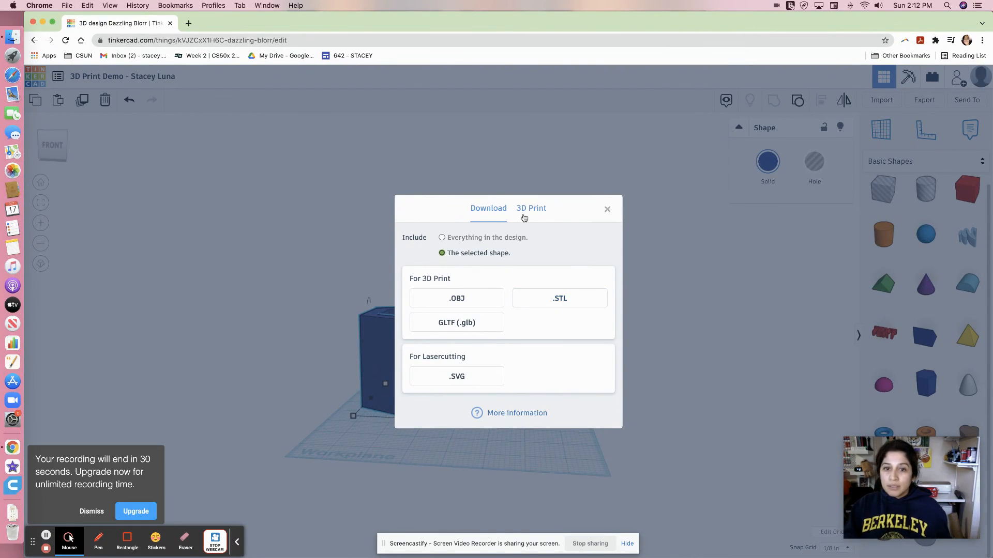
Close the export options, browse the Send To sharing options for the design, and close them without sharing.
click(610, 213)
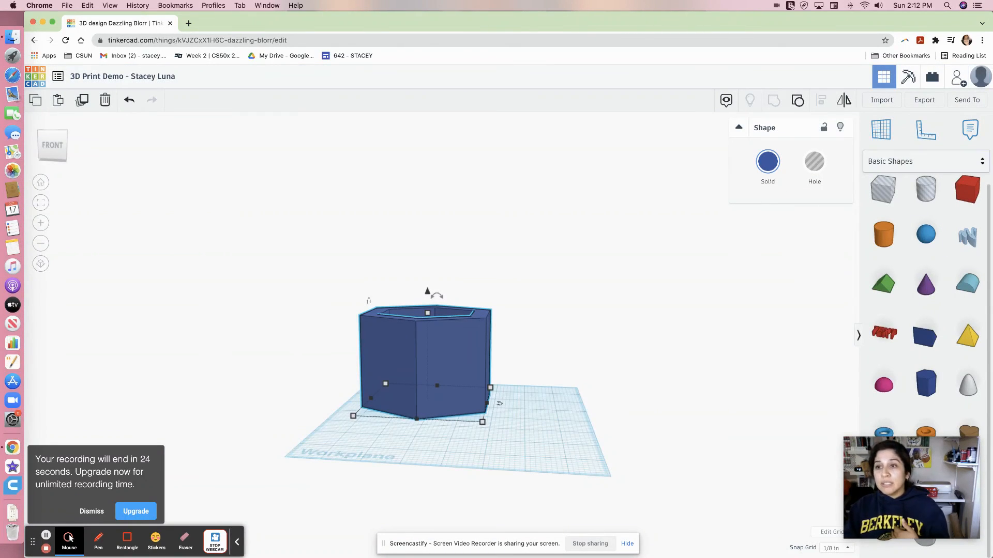
click(963, 102)
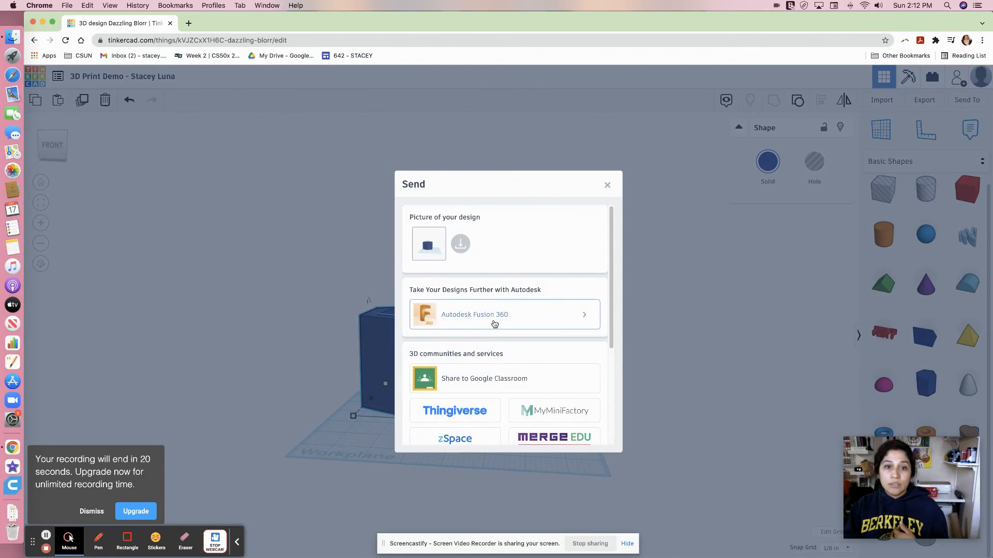
scroll(494, 331, down, 5)
click(483, 426)
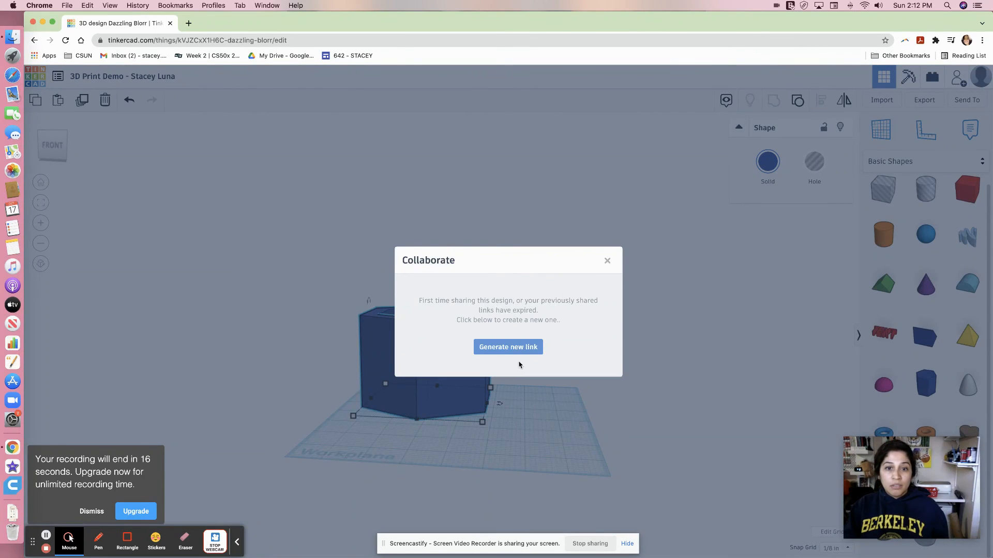
click(607, 263)
click(593, 277)
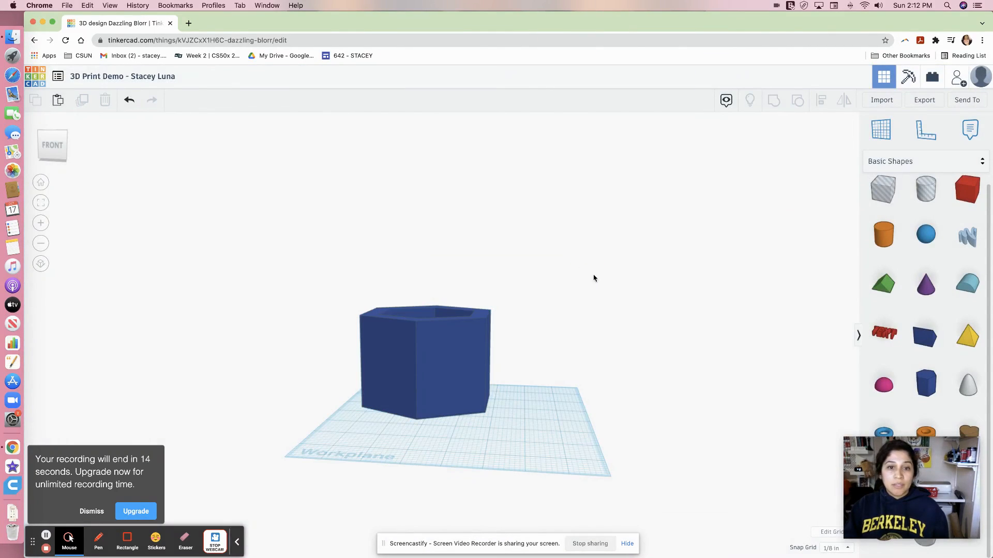
Orbit the view to look down into the finished container and its heart holes from above.
right_drag(594, 277, 393, 169)
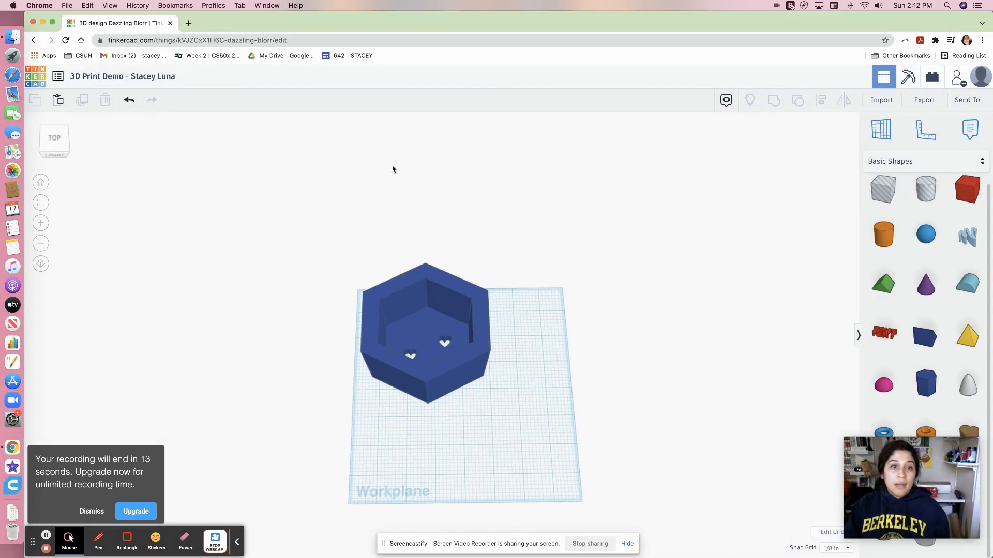
click(188, 23)
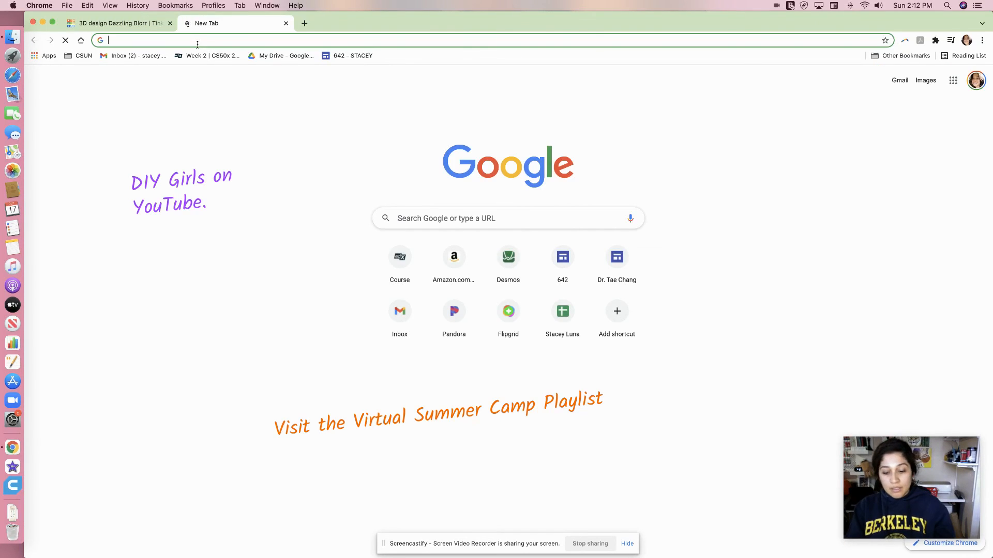
click(132, 24)
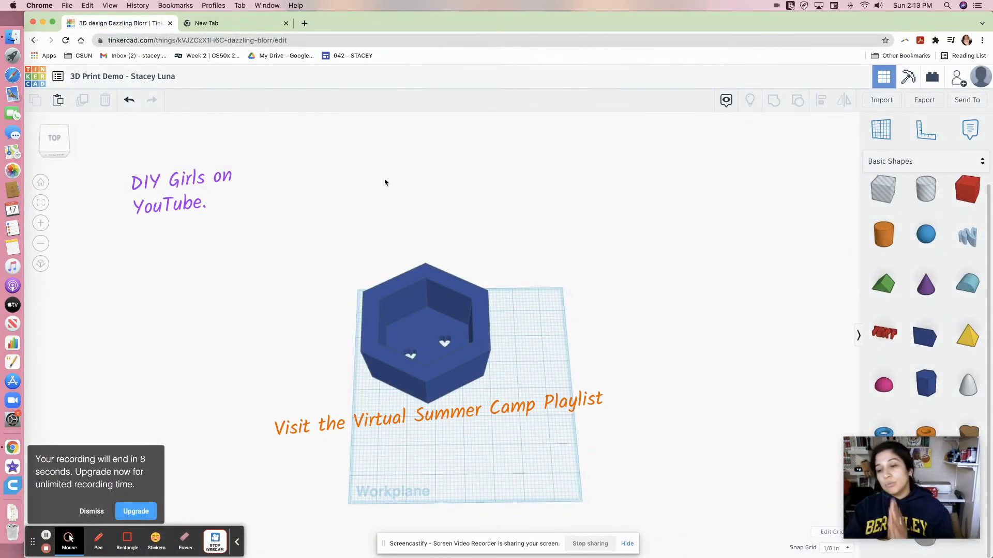